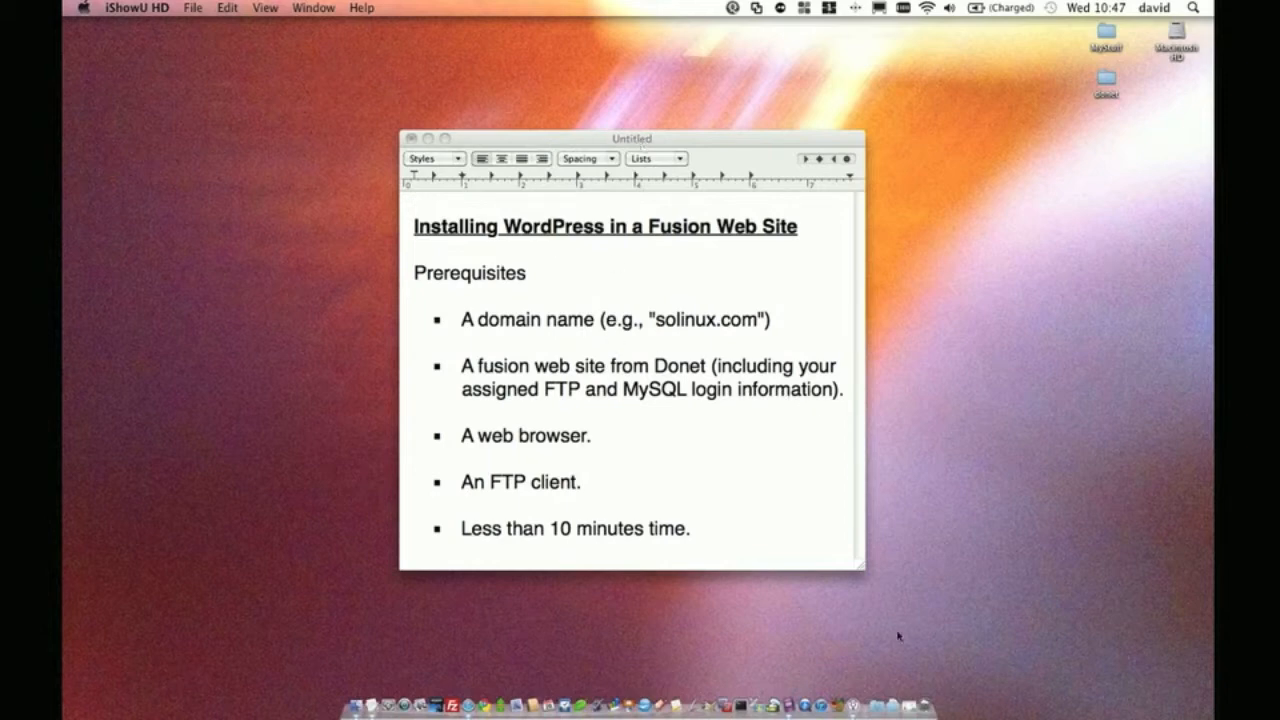
Bring Safari back and open the Download WordPress page on wordpress.org
{"action": "left_click", "coordinate": [908, 690]}
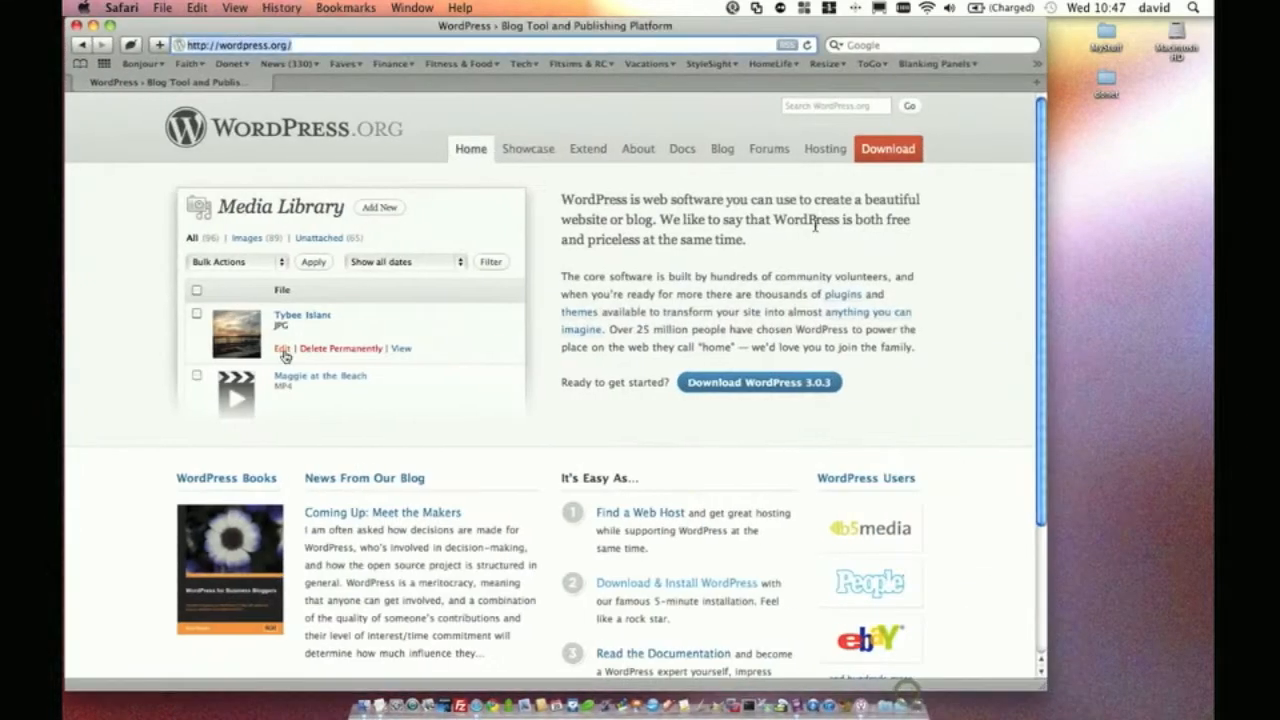
{"action": "left_click", "coordinate": [337, 47]}
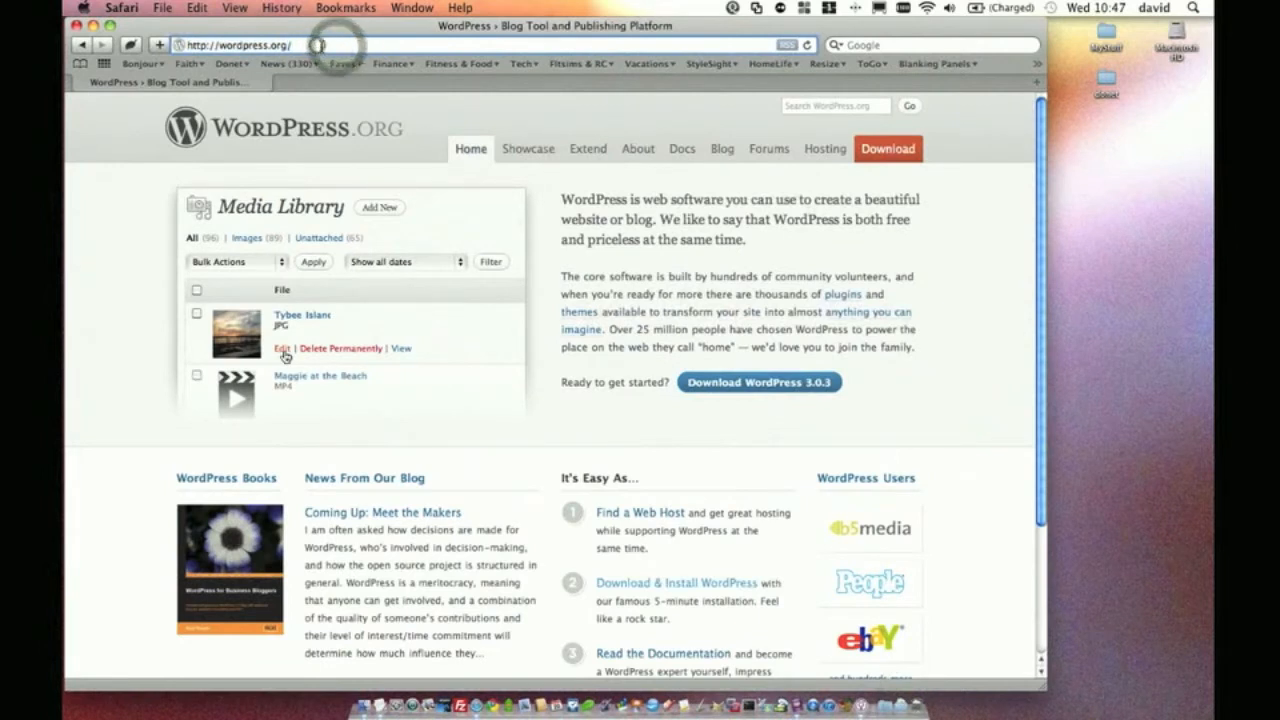
{"action": "triple_click", "coordinate": [318, 44]}
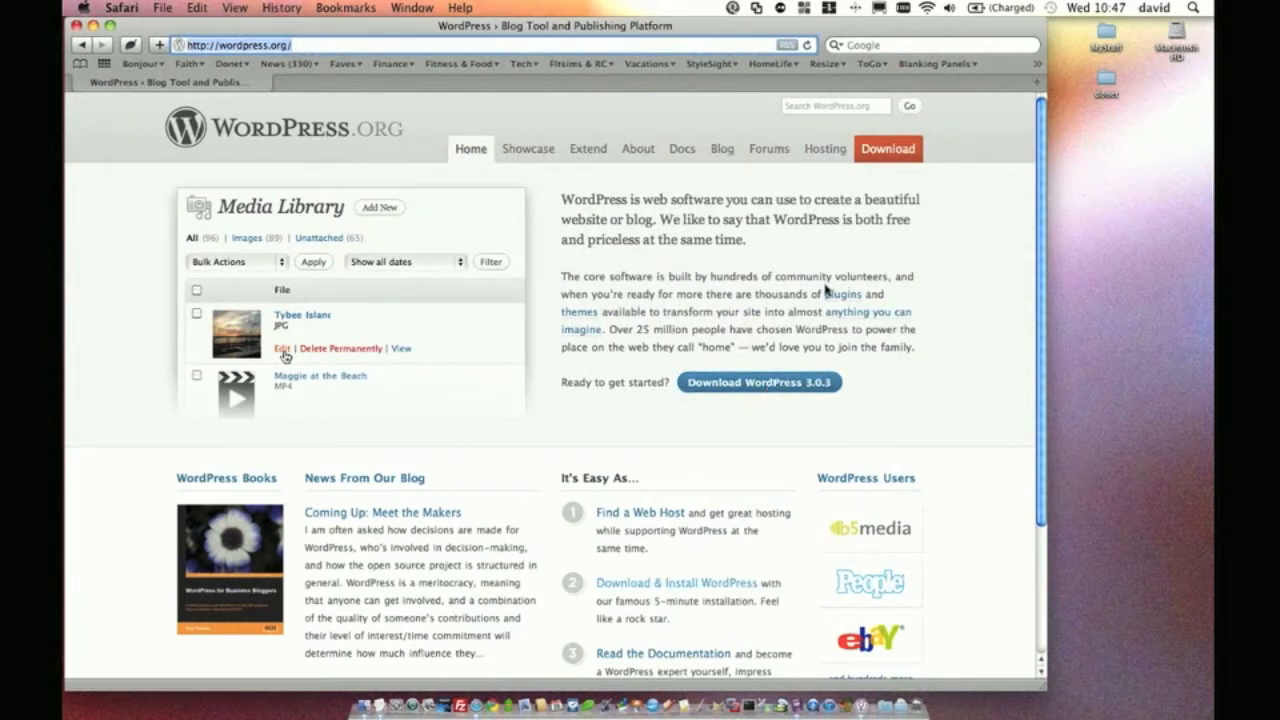
{"action": "left_click", "coordinate": [895, 152]}
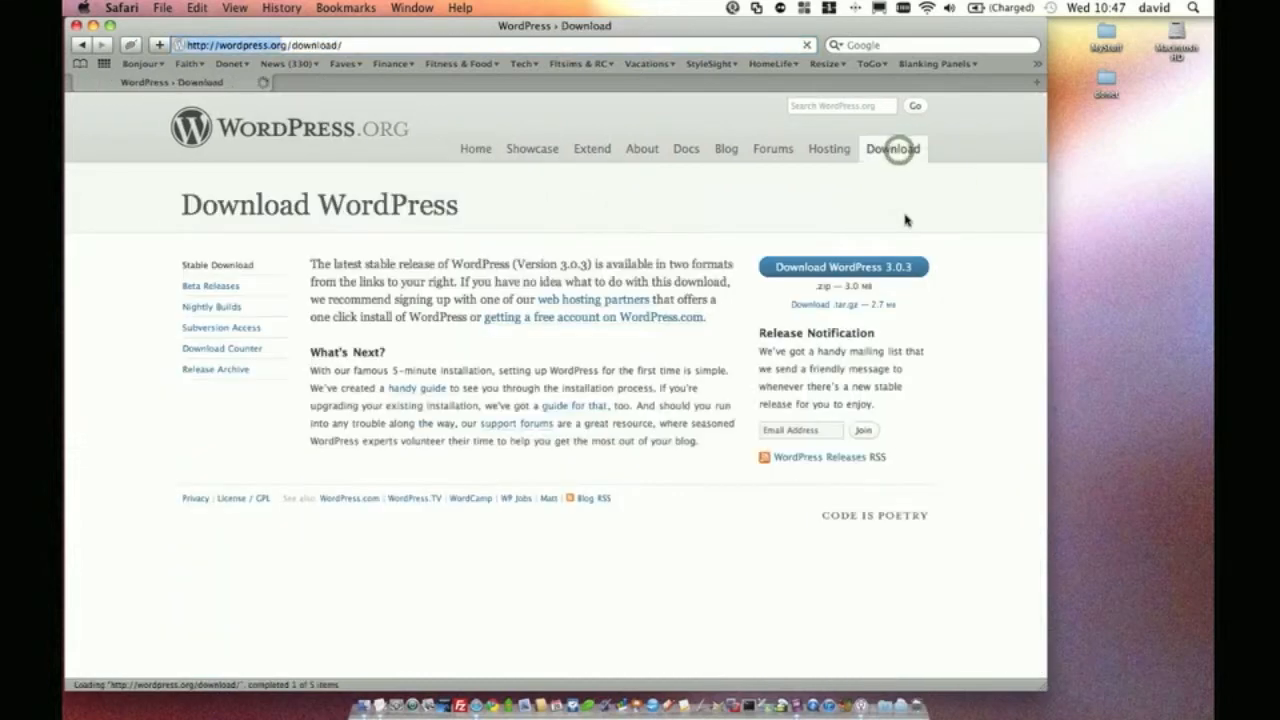
Save the WordPress 3.0.3 package as latest.zip to the Desktop
{"action": "left_click", "coordinate": [837, 268]}
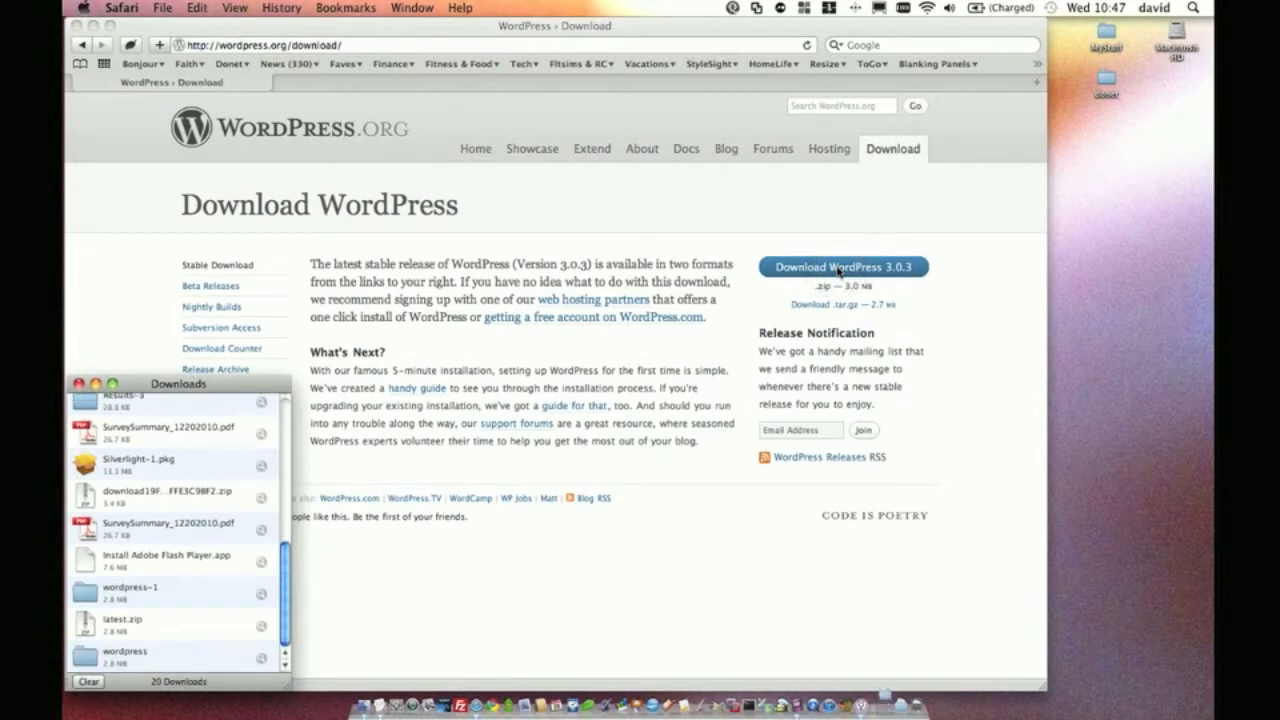
{"action": "left_click", "coordinate": [924, 317]}
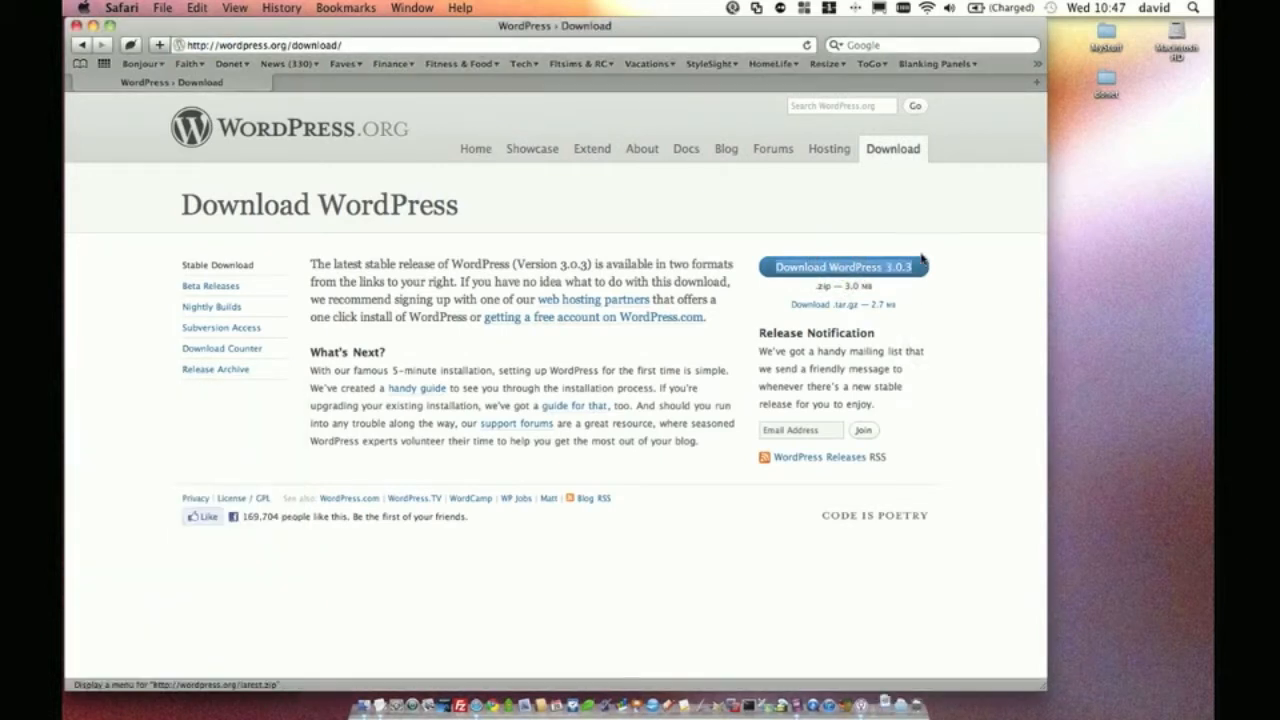
{"action": "right_click", "coordinate": [858, 264]}
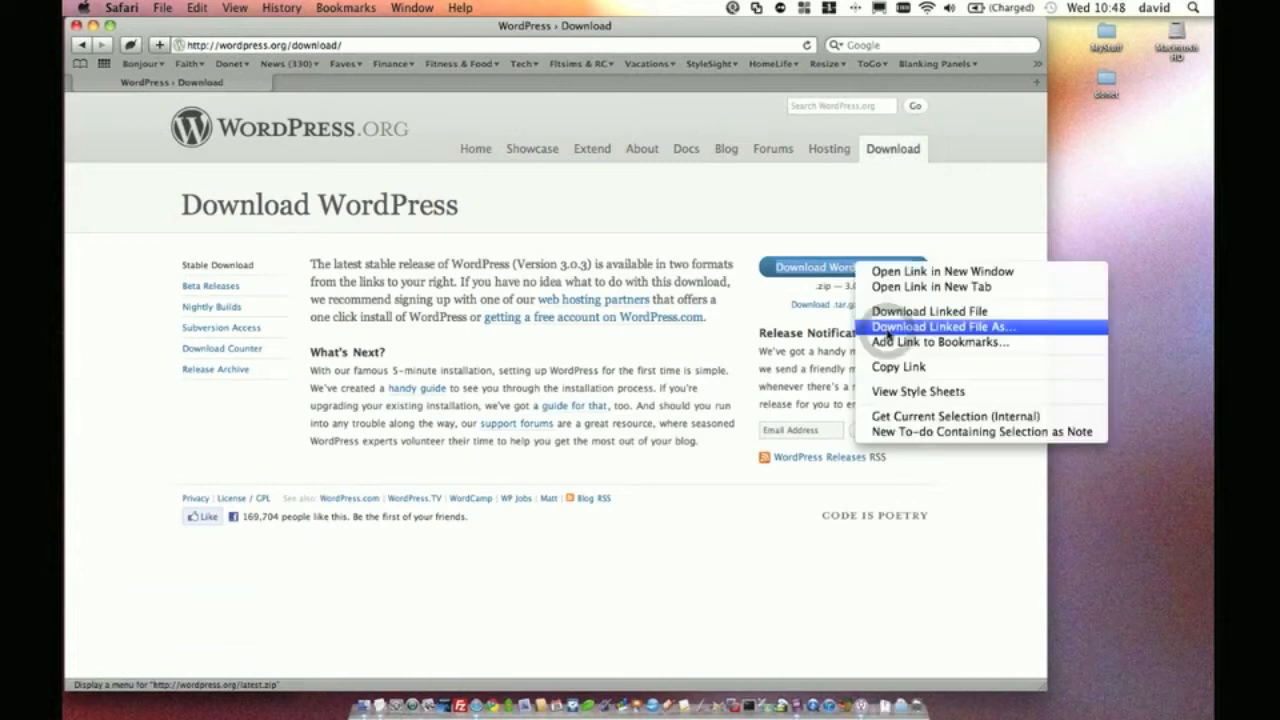
{"action": "left_click", "coordinate": [887, 329]}
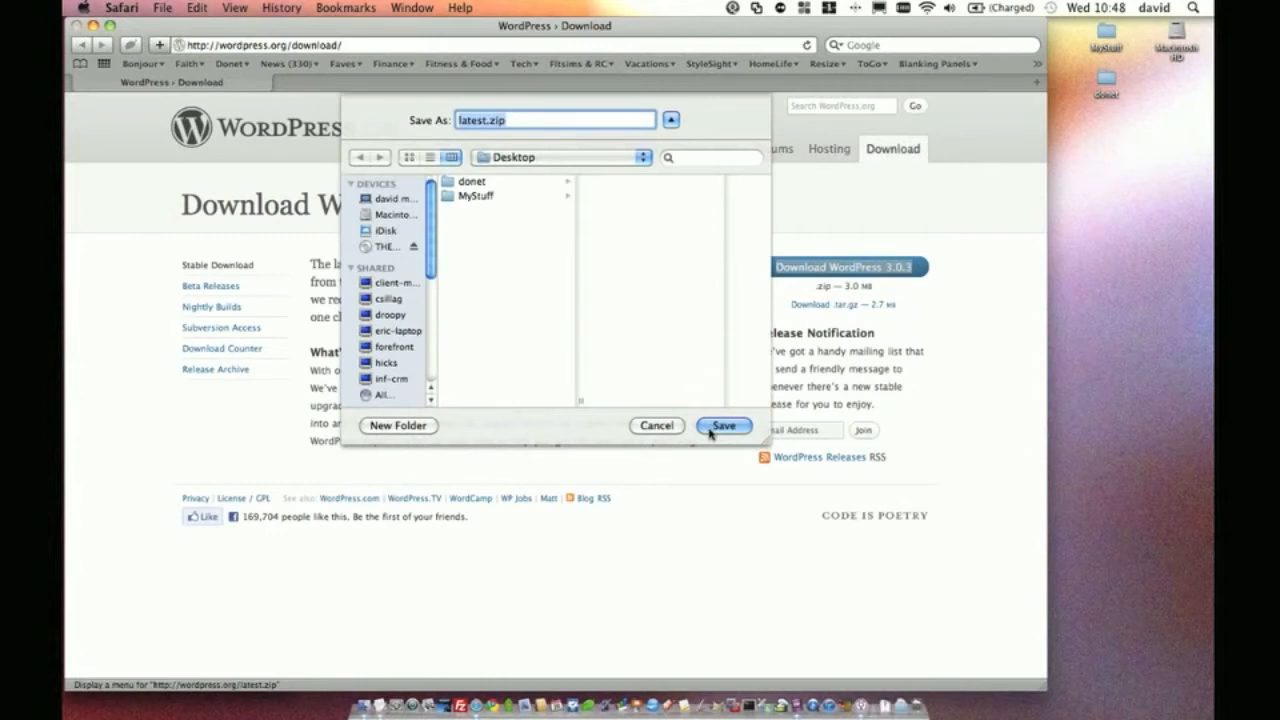
{"action": "left_click", "coordinate": [722, 426]}
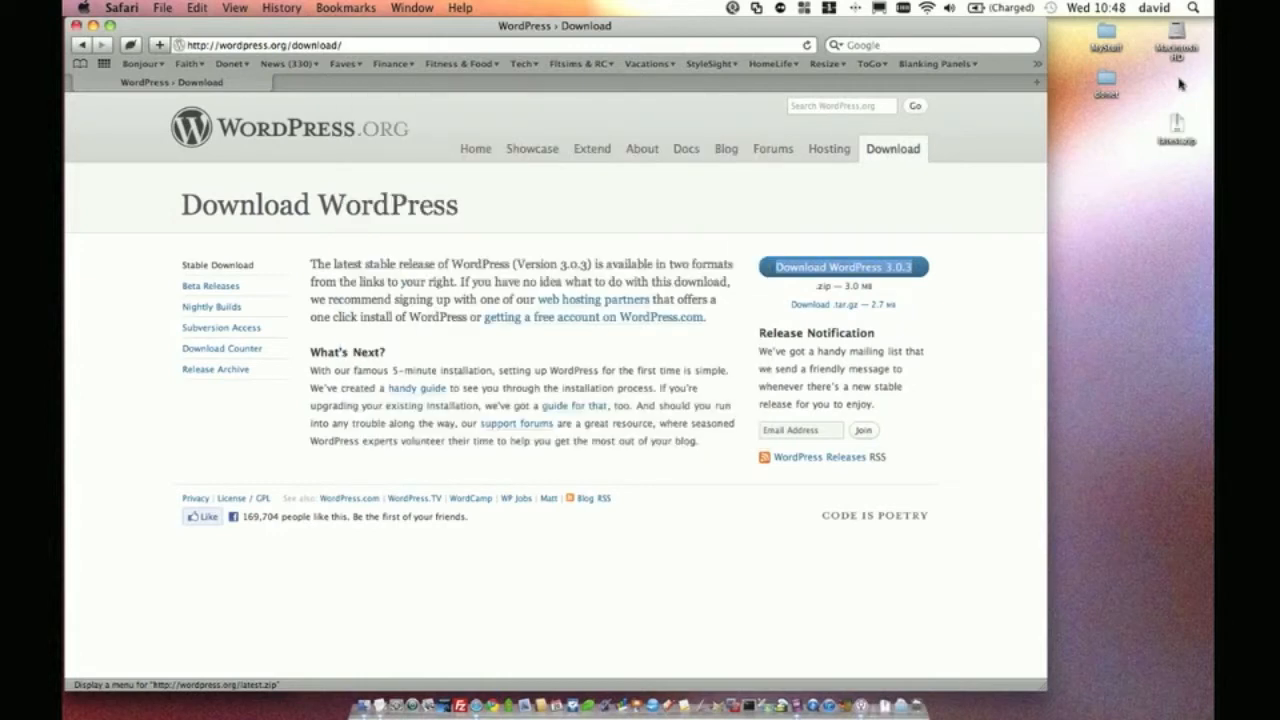
Unzip latest.zip into a wordpress folder on the Desktop, check its contents, then switch to FileZilla
{"action": "left_click", "coordinate": [1177, 170]}
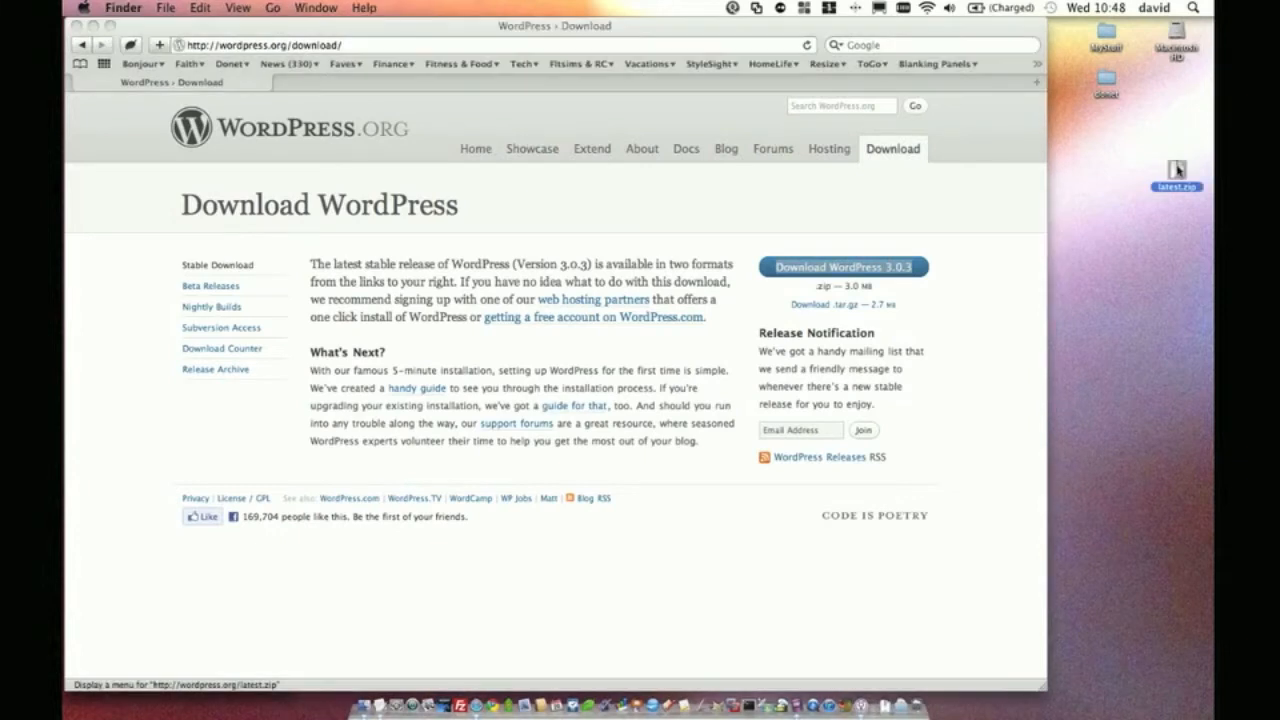
{"action": "double_click", "coordinate": [1177, 170]}
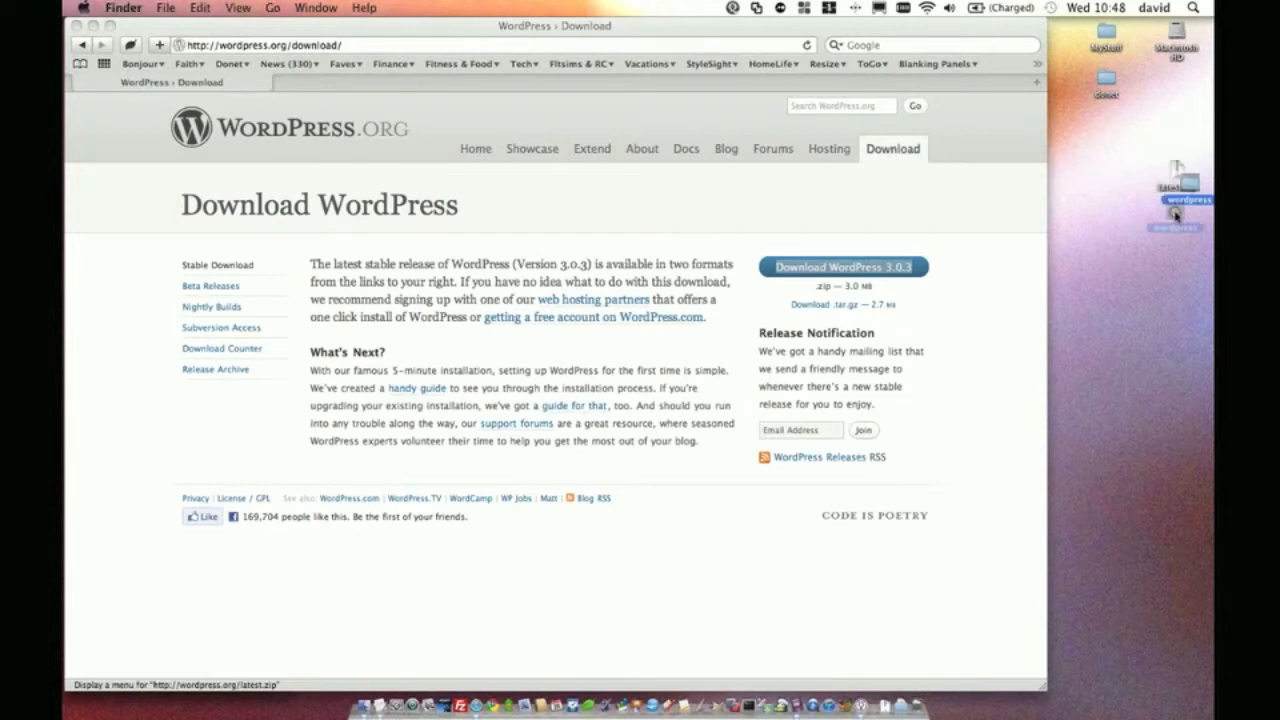
{"action": "left_click_drag", "start_coordinate": [1175, 214], "coordinate": [1178, 227]}
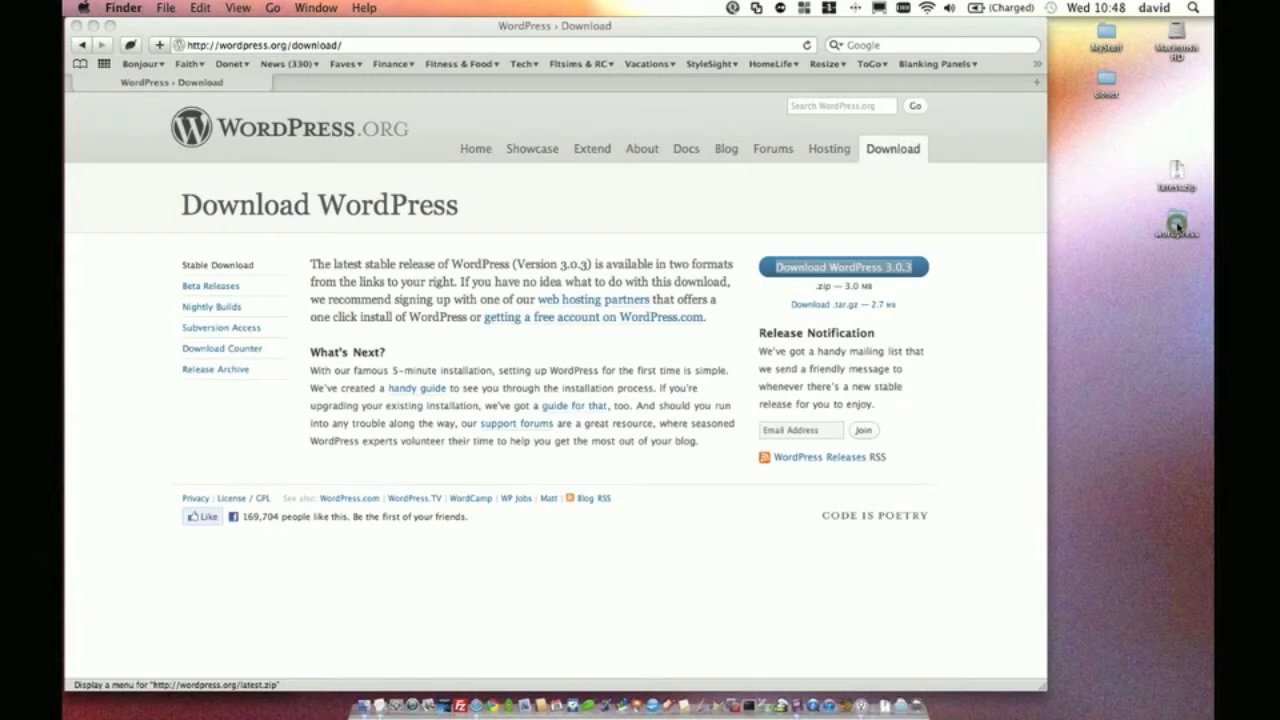
{"action": "double_click", "coordinate": [1177, 226]}
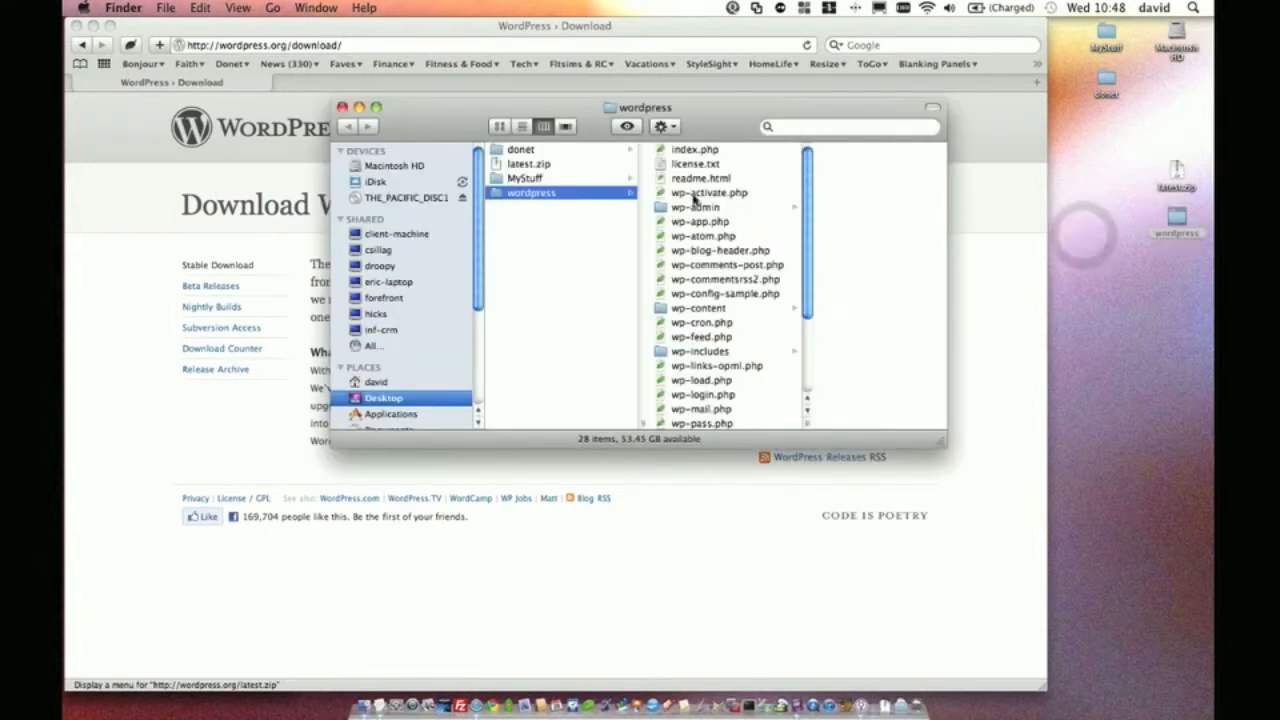
{"action": "left_click", "coordinate": [342, 107]}
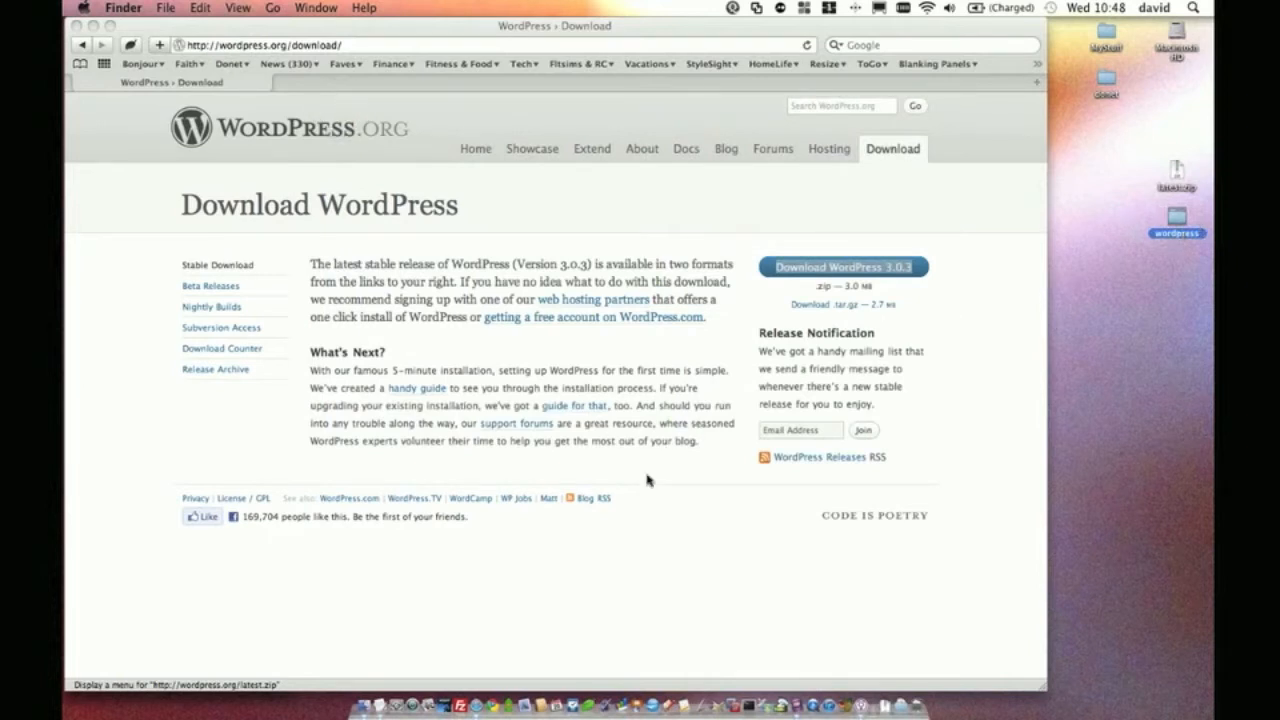
{"action": "left_click", "coordinate": [460, 686]}
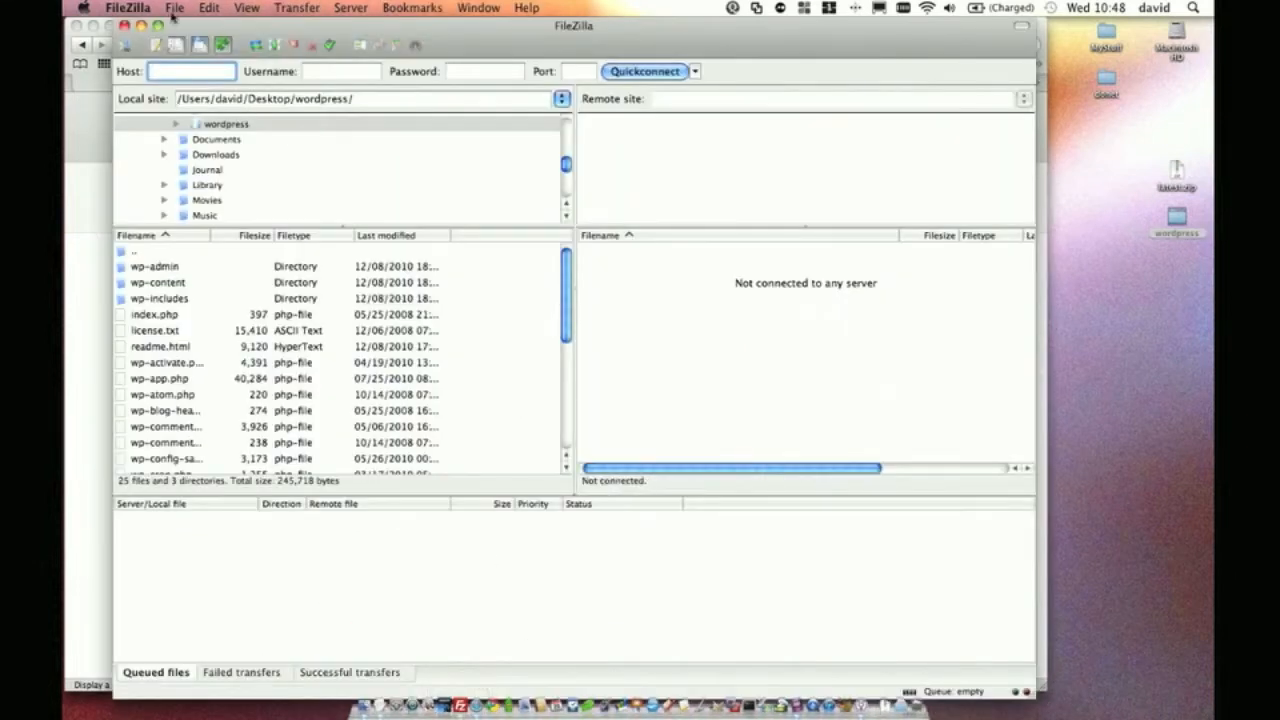
Create a new Site Manager entry named 'solinex.com' with host solinux.com
{"action": "left_click", "coordinate": [125, 45]}
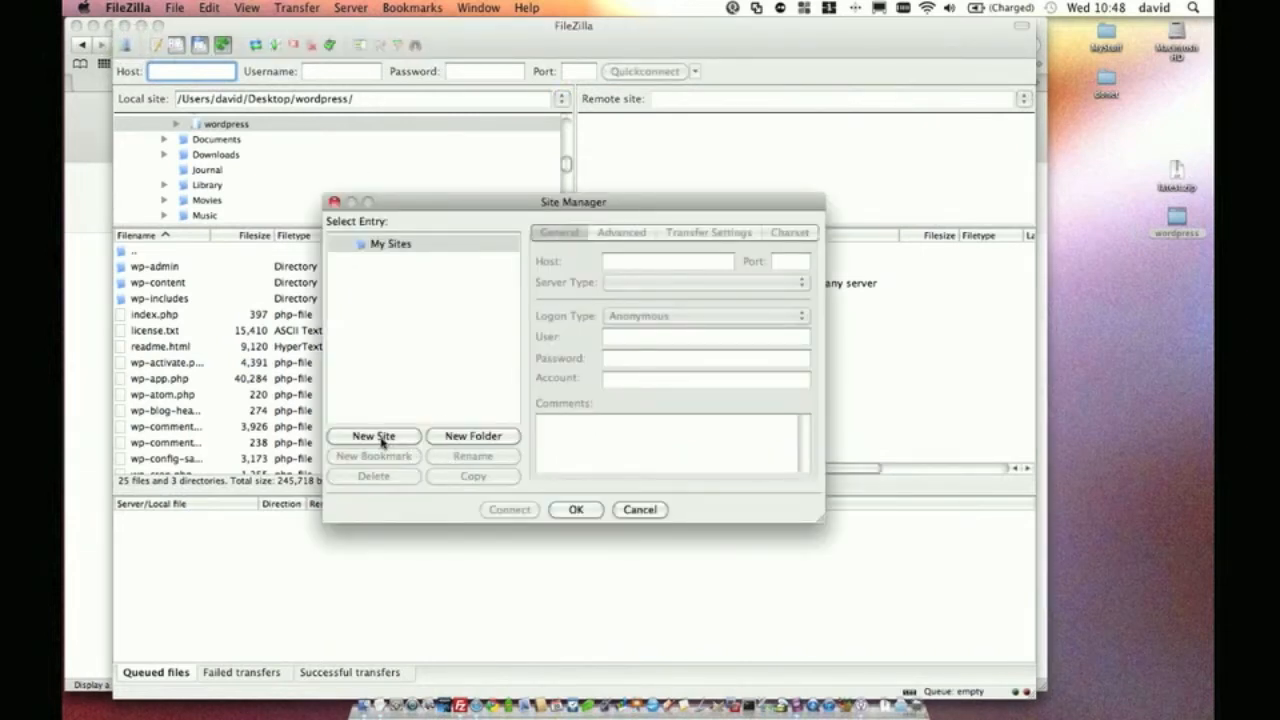
{"action": "left_click", "coordinate": [380, 437]}
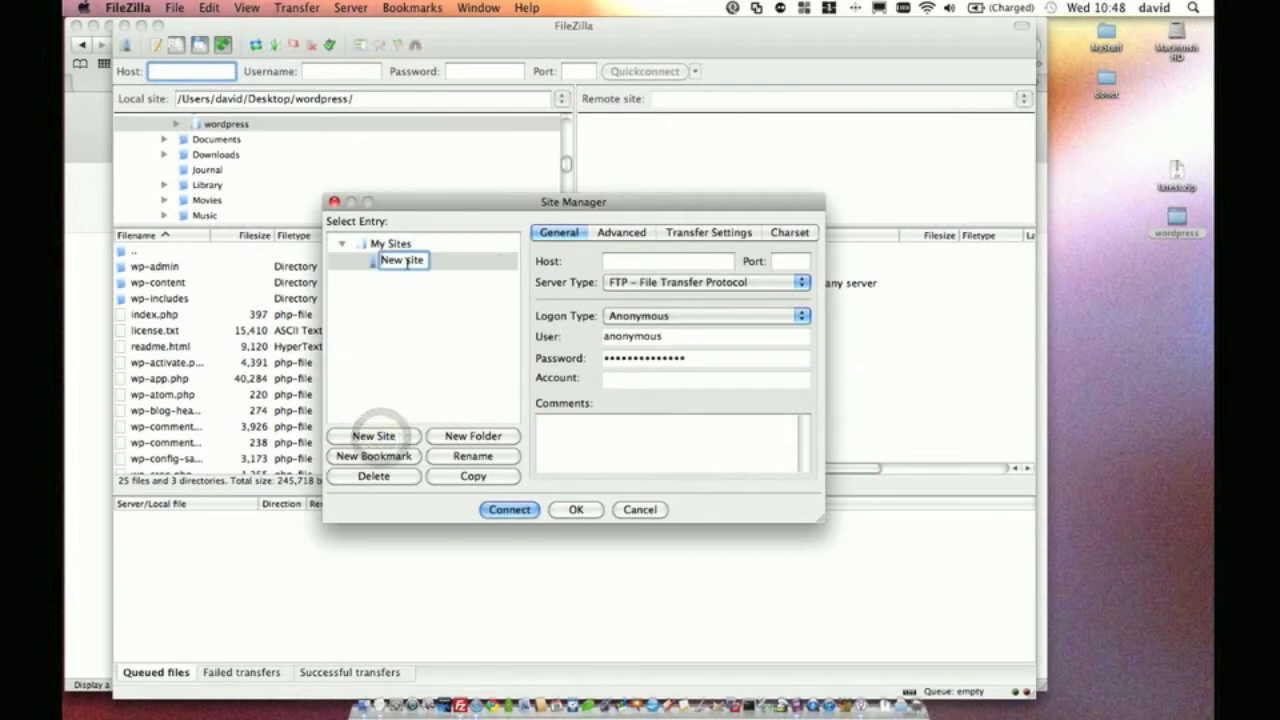
{"action": "type", "text": "soli"}
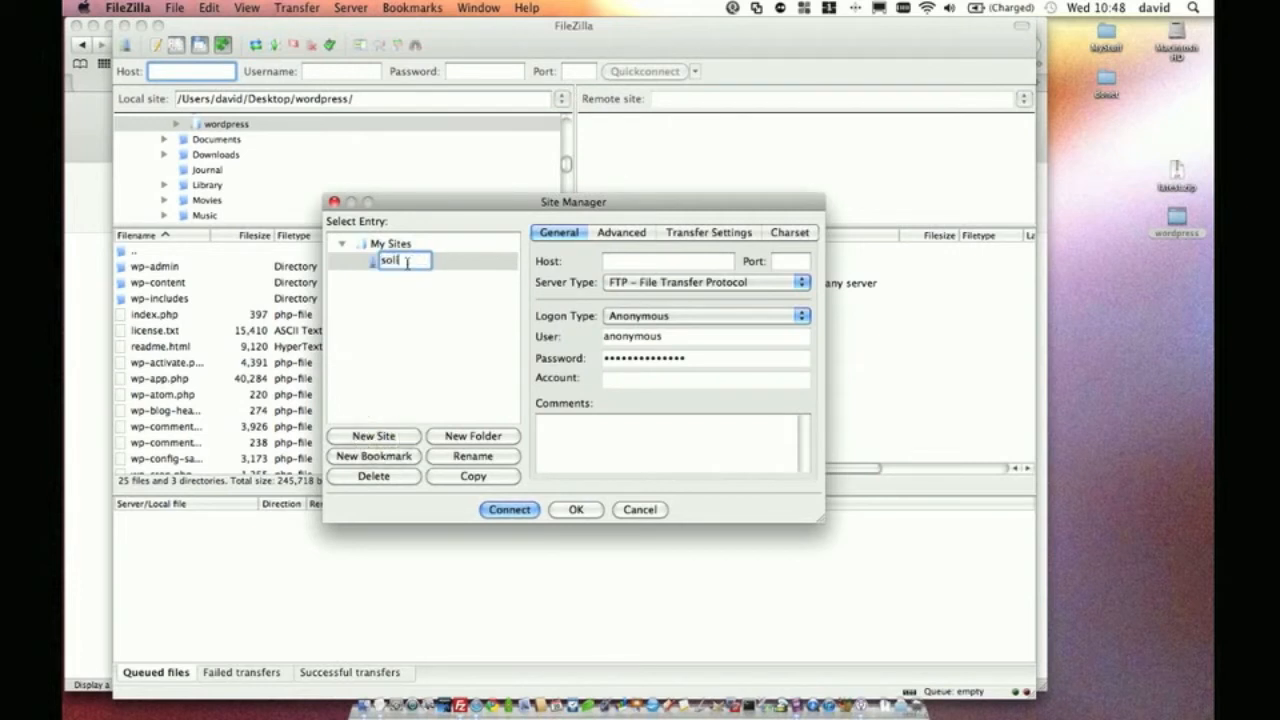
{"action": "type", "text": "nex"}
{"action": "type", "text": ".com"}
{"action": "left_click", "coordinate": [670, 261]}
{"action": "type", "text": "solinux.com"}
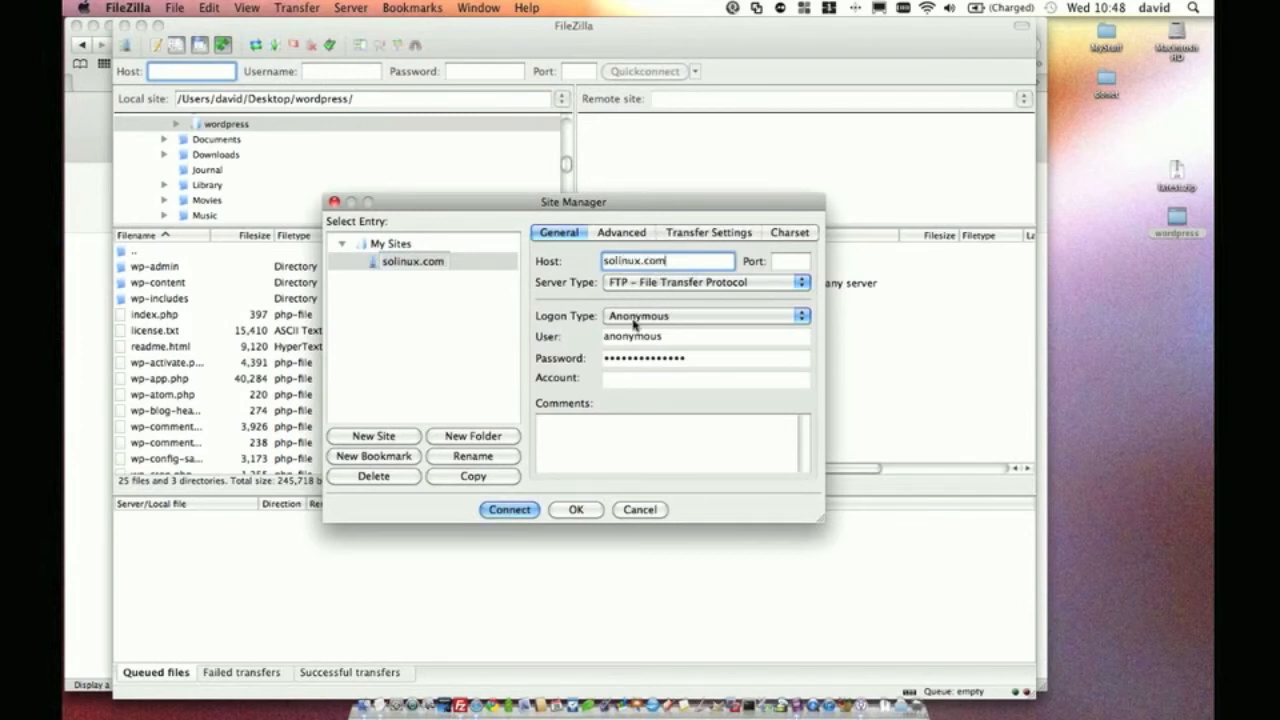
Keep FTP, set Normal logon with the account user name and password, and save the entry
{"action": "left_click", "coordinate": [640, 283]}
{"action": "left_click", "coordinate": [558, 288]}
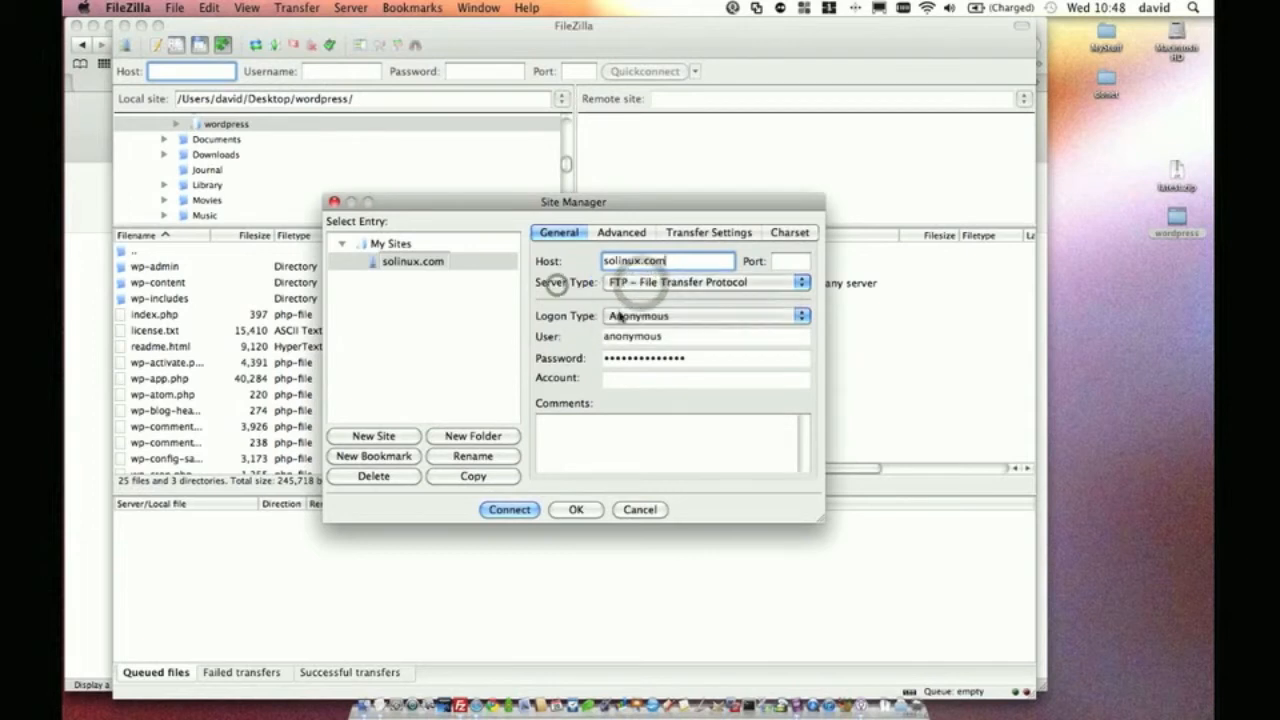
{"action": "left_click", "coordinate": [619, 316]}
{"action": "left_click", "coordinate": [630, 330]}
{"action": "double_click", "coordinate": [633, 337]}
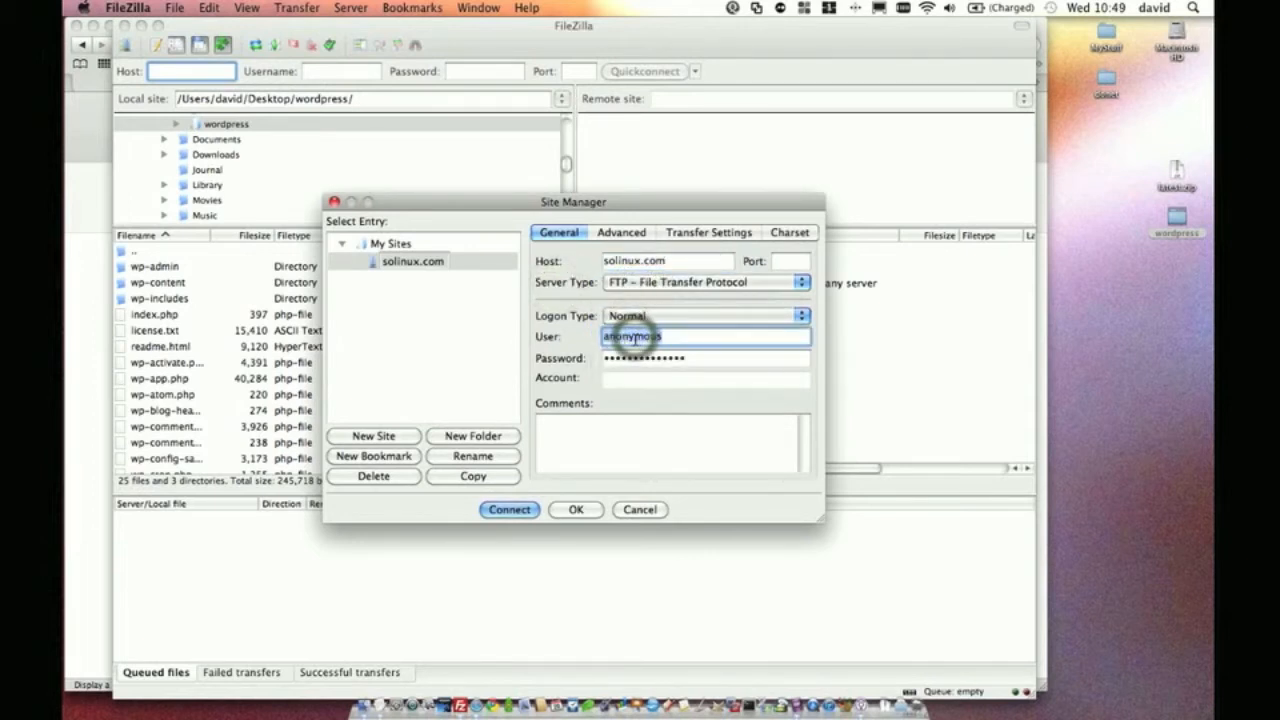
{"action": "type", "text": "solinux.com"}
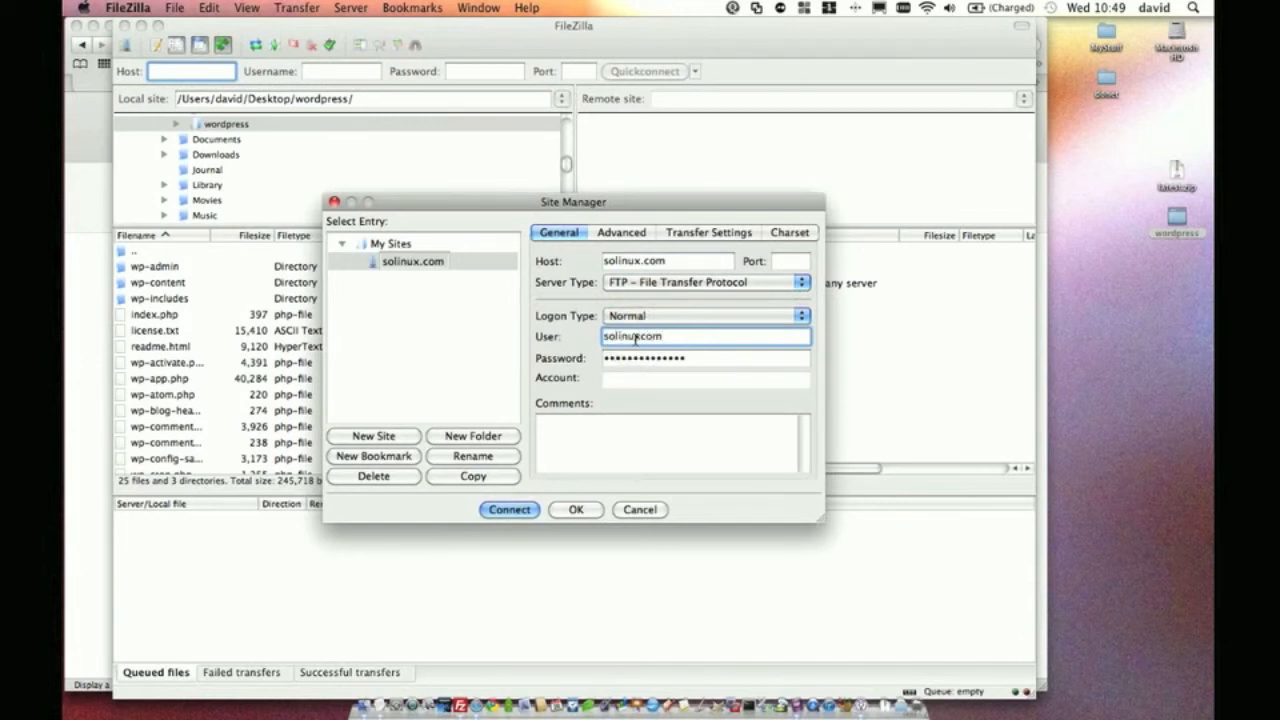
{"action": "key", "text": "Tab"}
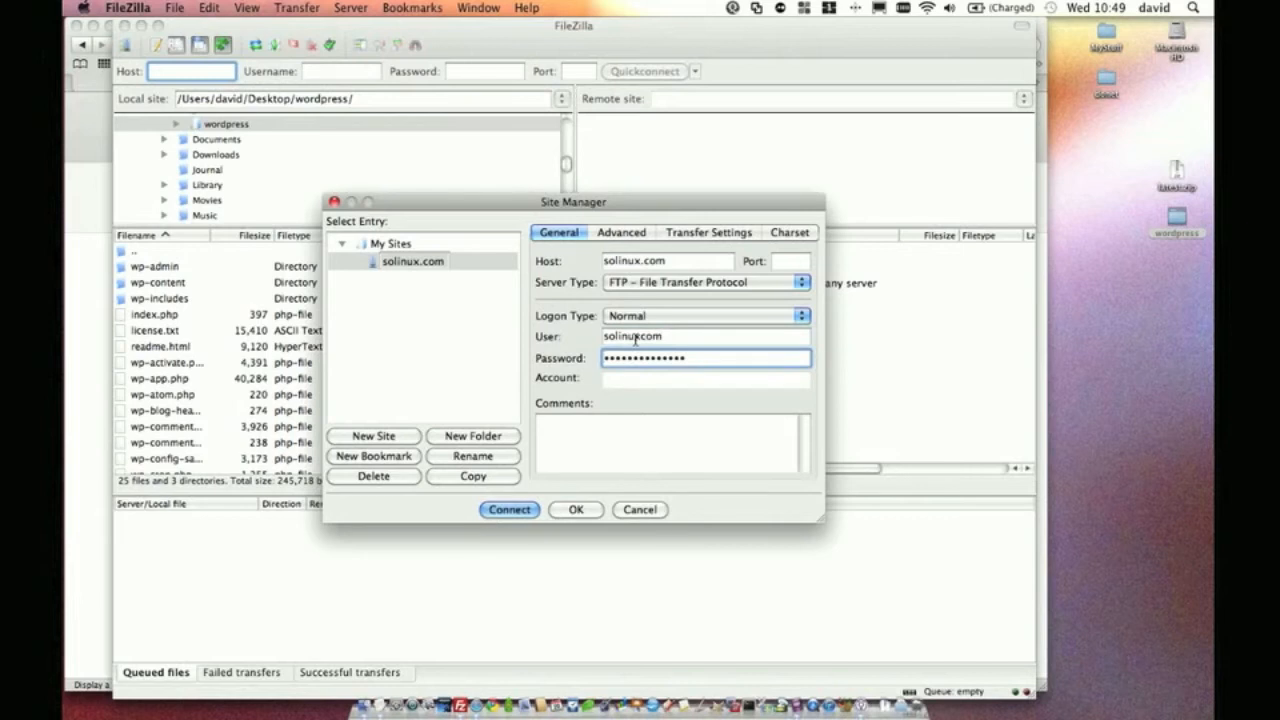
{"action": "type", "text": "•••••••••••"}
{"action": "left_click", "coordinate": [561, 508]}
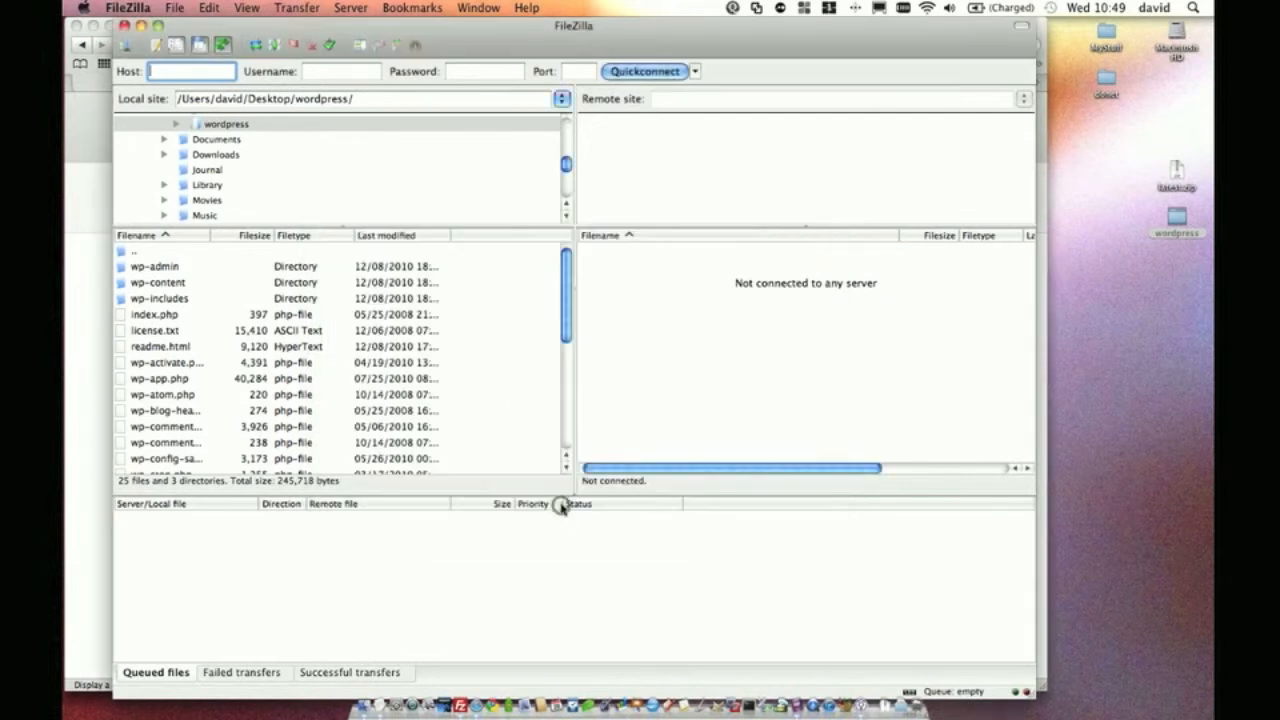
Connect to the saved solinux.com site and show the local Desktop wordpress folder
{"action": "left_click", "coordinate": [125, 45]}
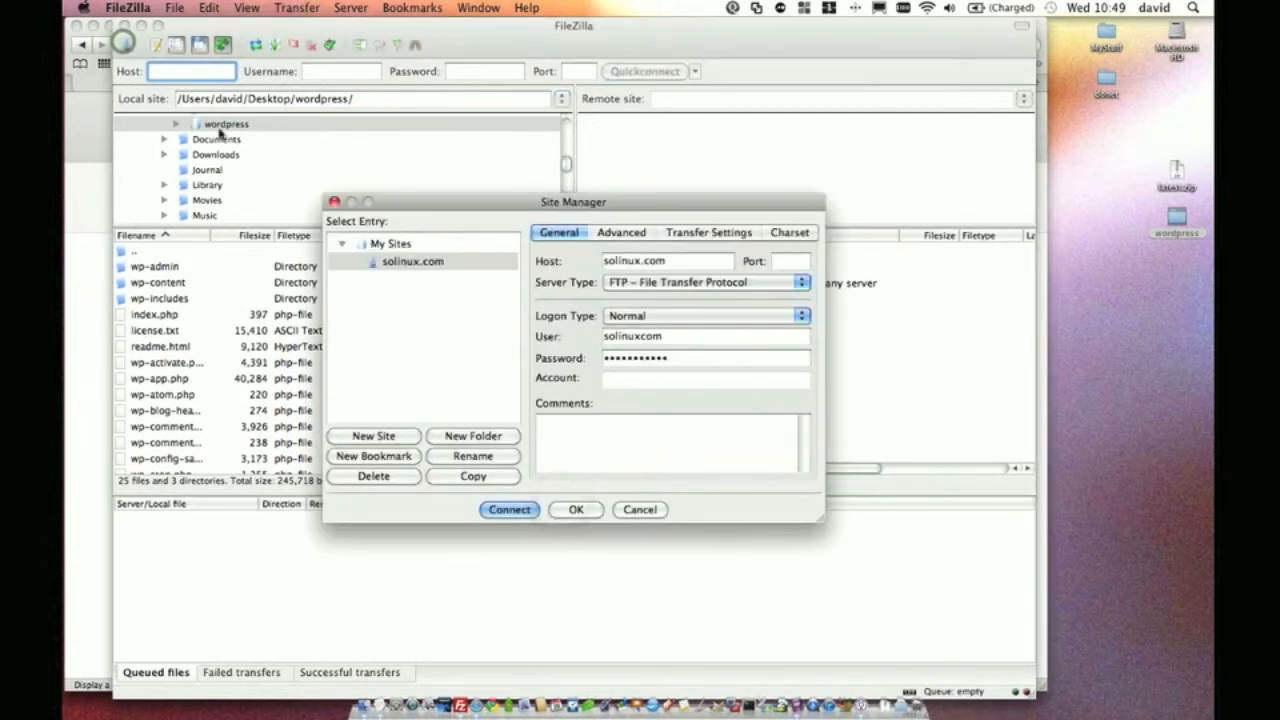
{"action": "double_click", "coordinate": [415, 263]}
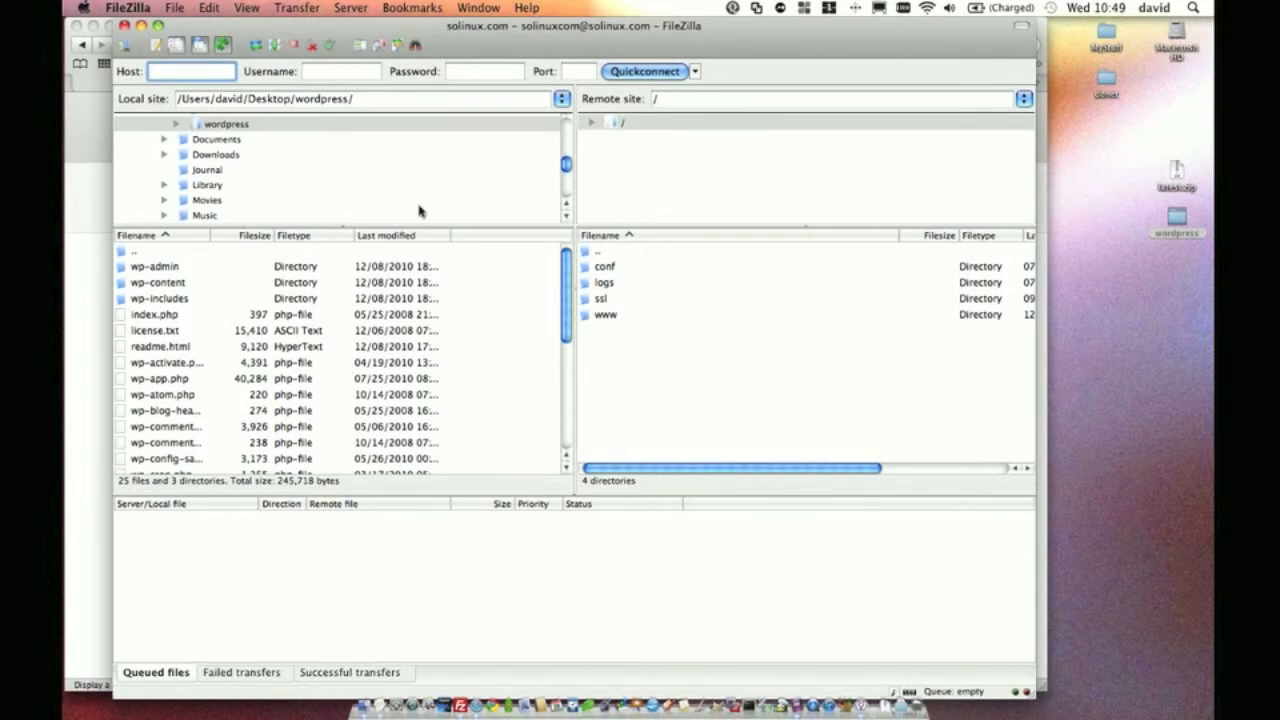
{"action": "scroll", "coordinate": [246, 149], "scroll_direction": "up", "scroll_amount": 3}
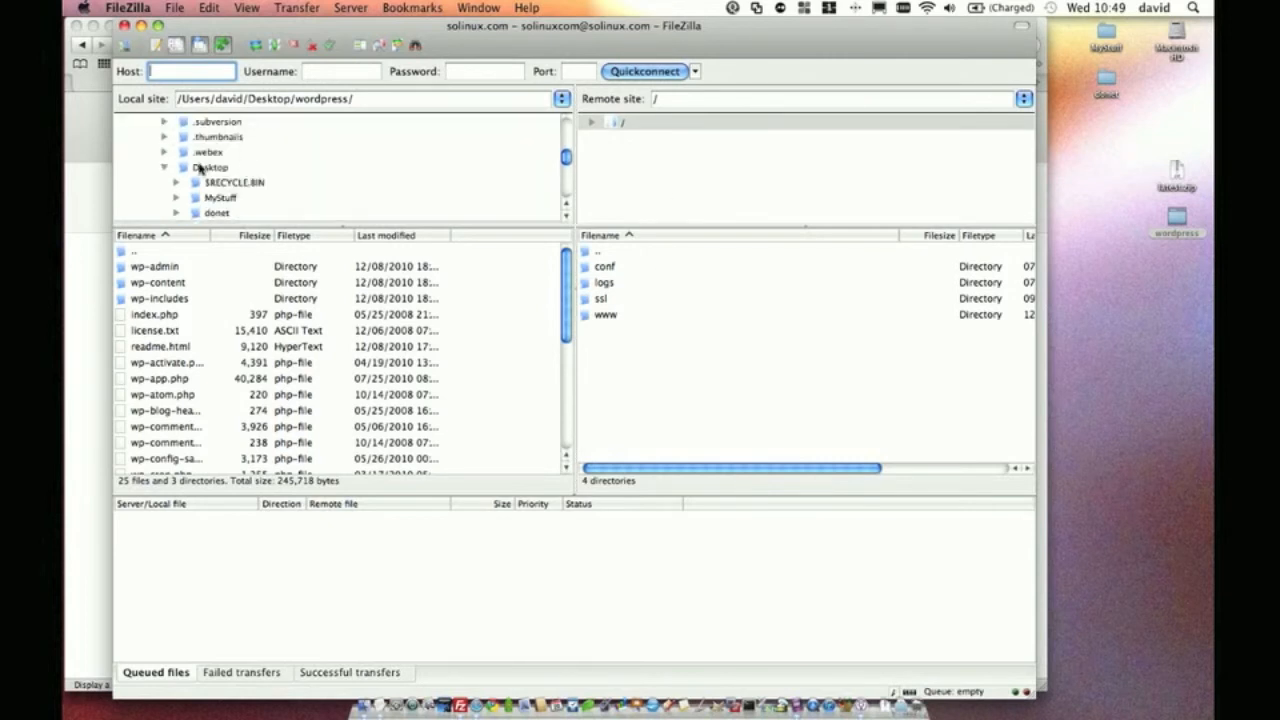
{"action": "left_click", "coordinate": [204, 167]}
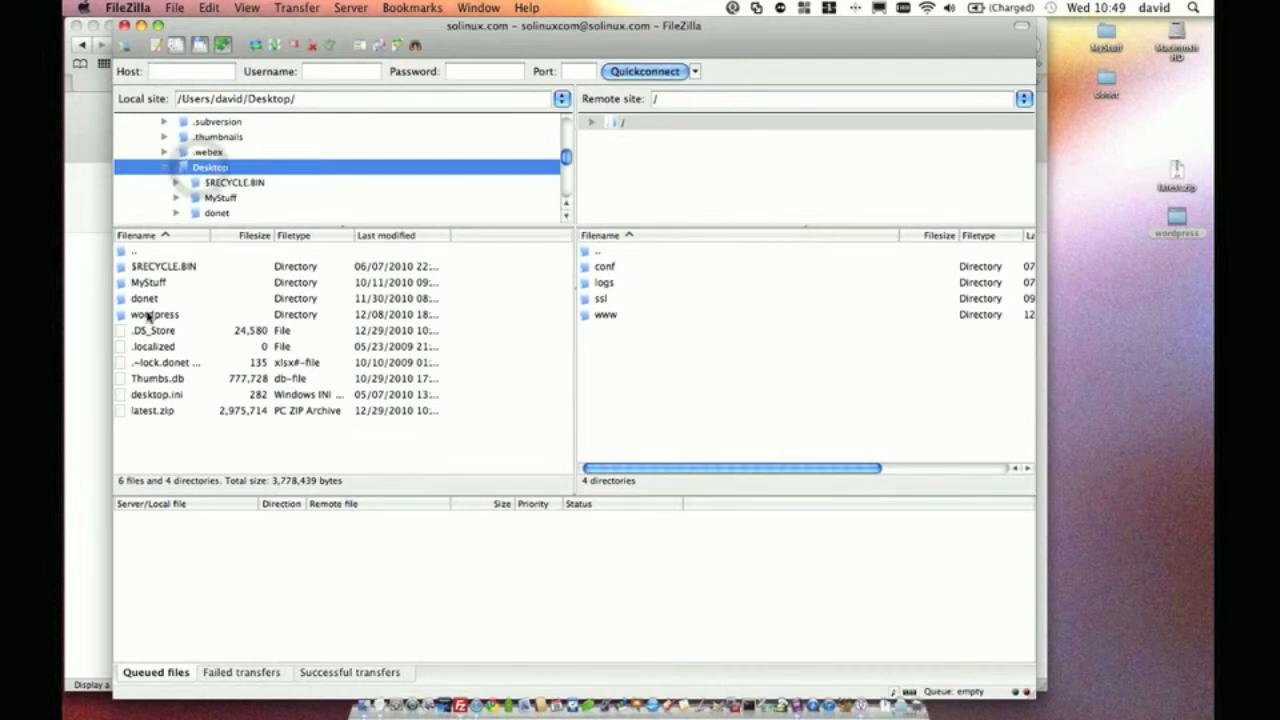
{"action": "double_click", "coordinate": [147, 316]}
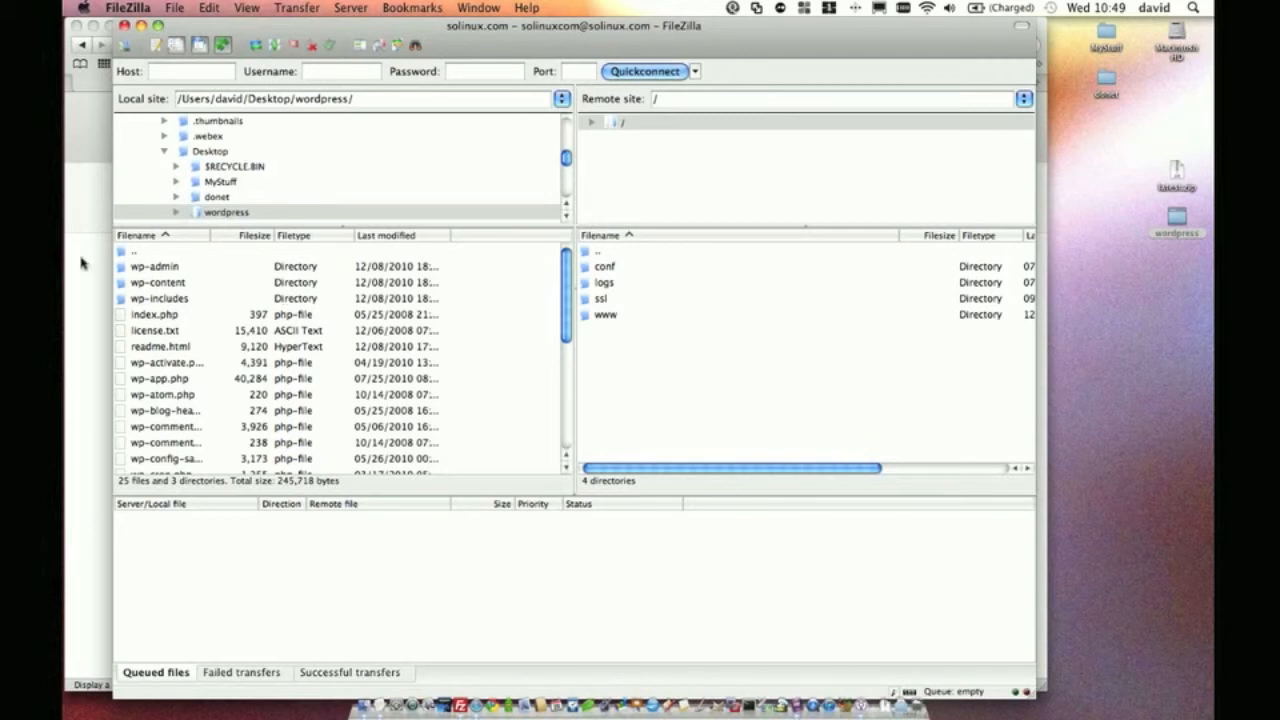
{"action": "left_click", "coordinate": [139, 268]}
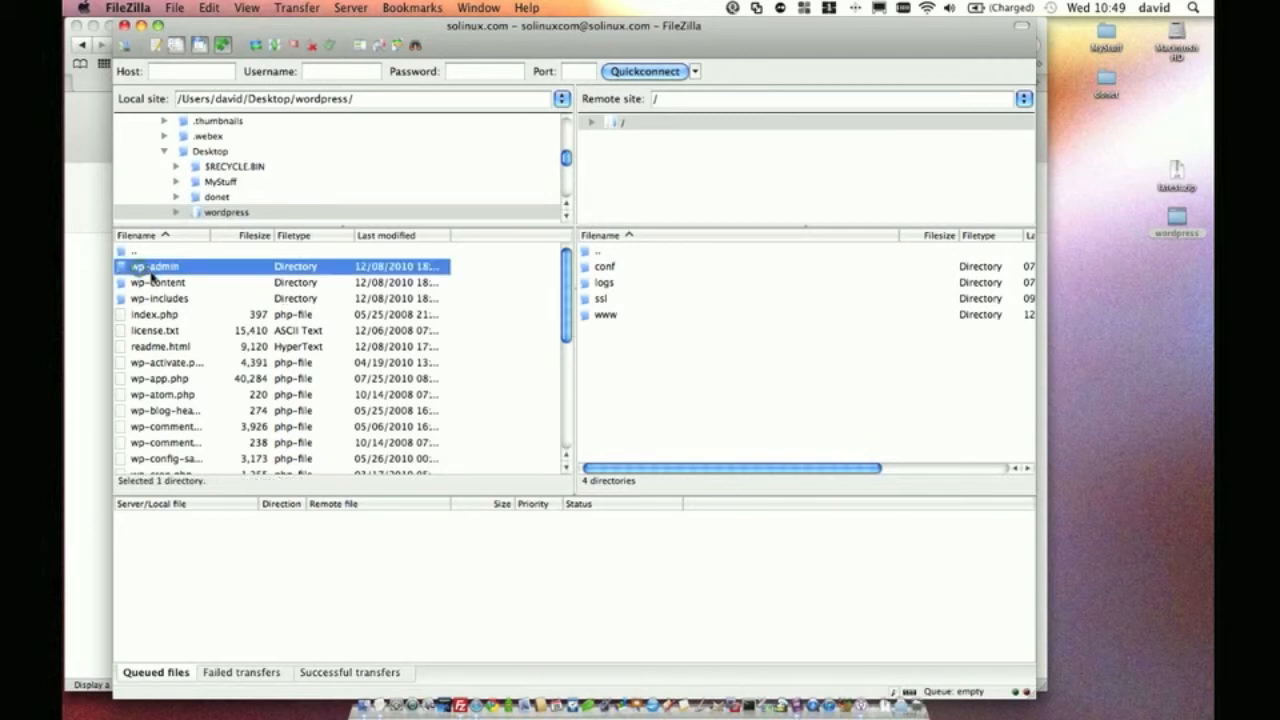
{"action": "scroll", "coordinate": [134, 263], "scroll_direction": "down", "scroll_amount": 5}
{"action": "left_click", "coordinate": [152, 458], "text": "shift"}
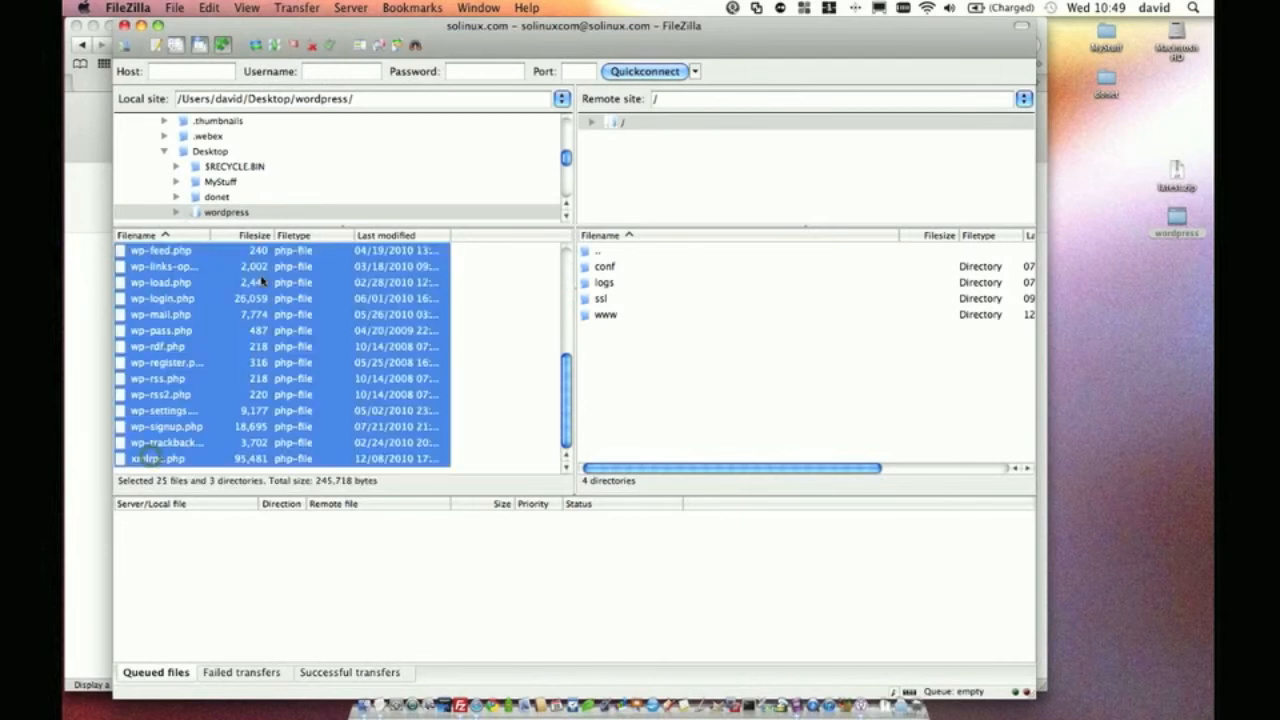
{"action": "scroll", "coordinate": [150, 455], "scroll_direction": "up", "scroll_amount": 5}
{"action": "left_click_drag", "start_coordinate": [178, 273], "coordinate": [614, 318]}
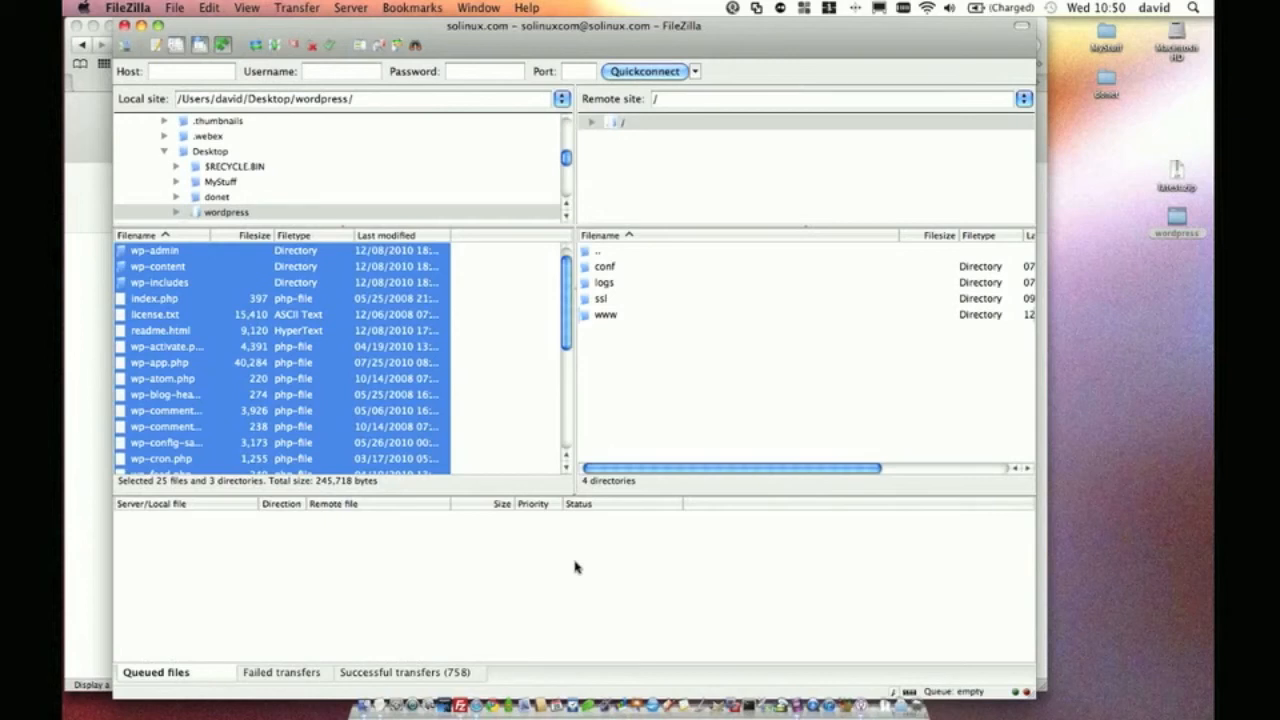
{"action": "left_click", "coordinate": [527, 33]}
Quit FileZilla, load solinux.com in Safari, and start the WordPress configuration-file wizard
{"action": "left_click", "coordinate": [128, 7]}
{"action": "left_click", "coordinate": [125, 157]}
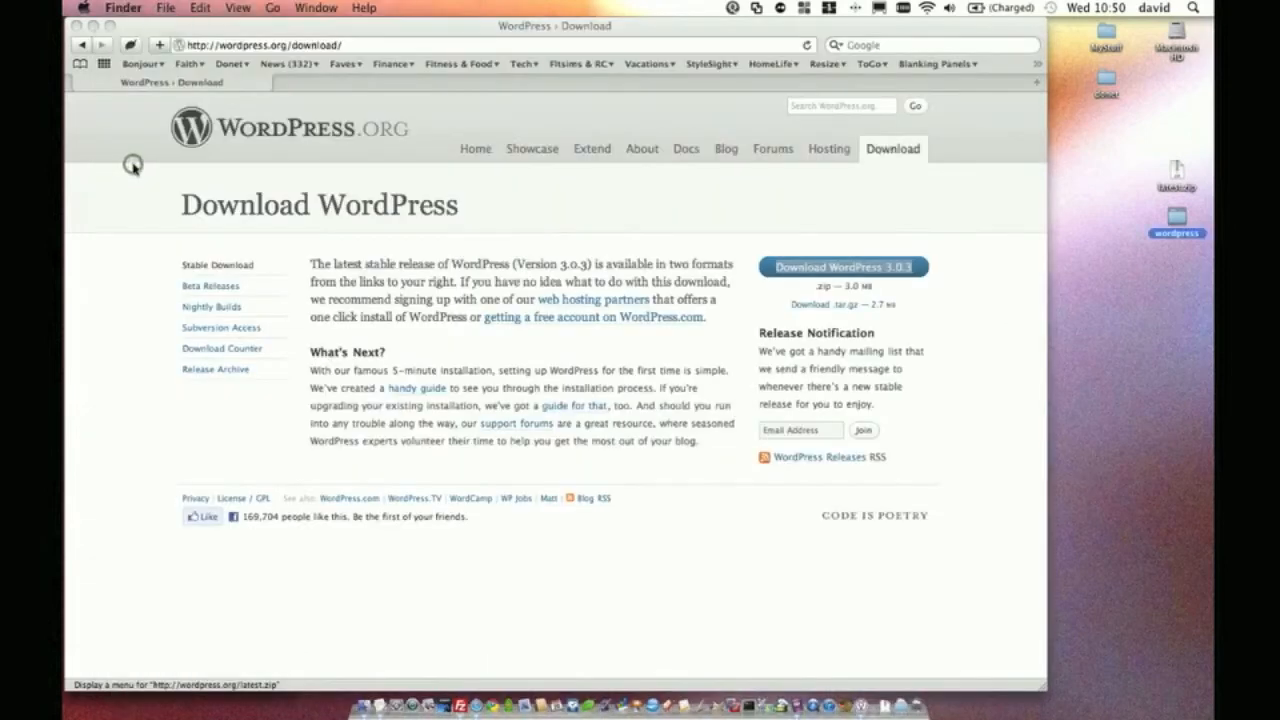
{"action": "left_click", "coordinate": [376, 45]}
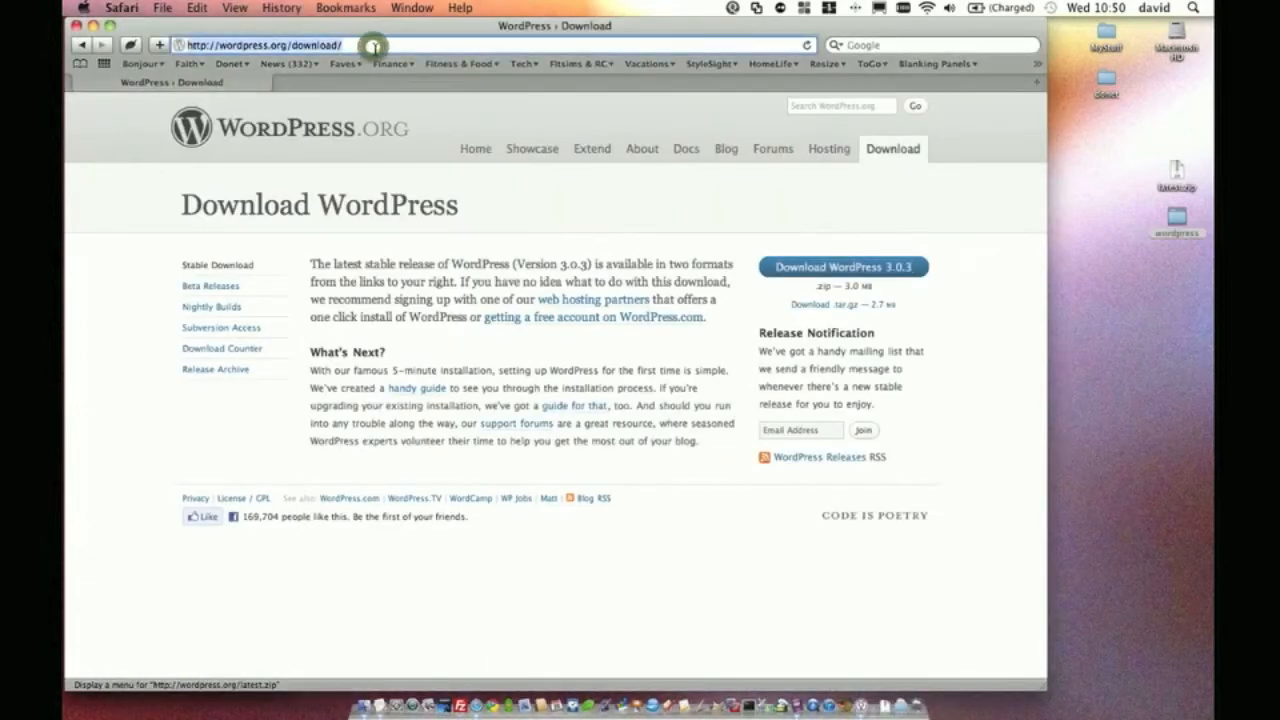
{"action": "type", "text": "soli"}
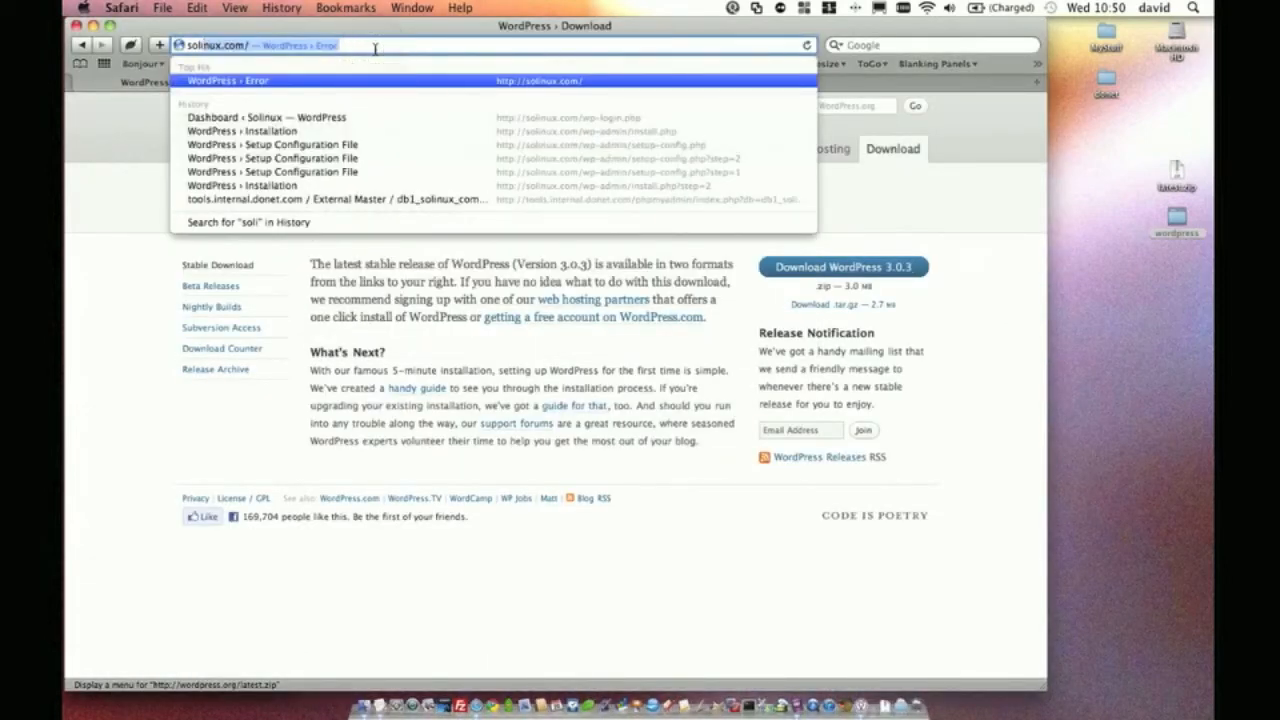
{"action": "type", "text": "nux.com"}
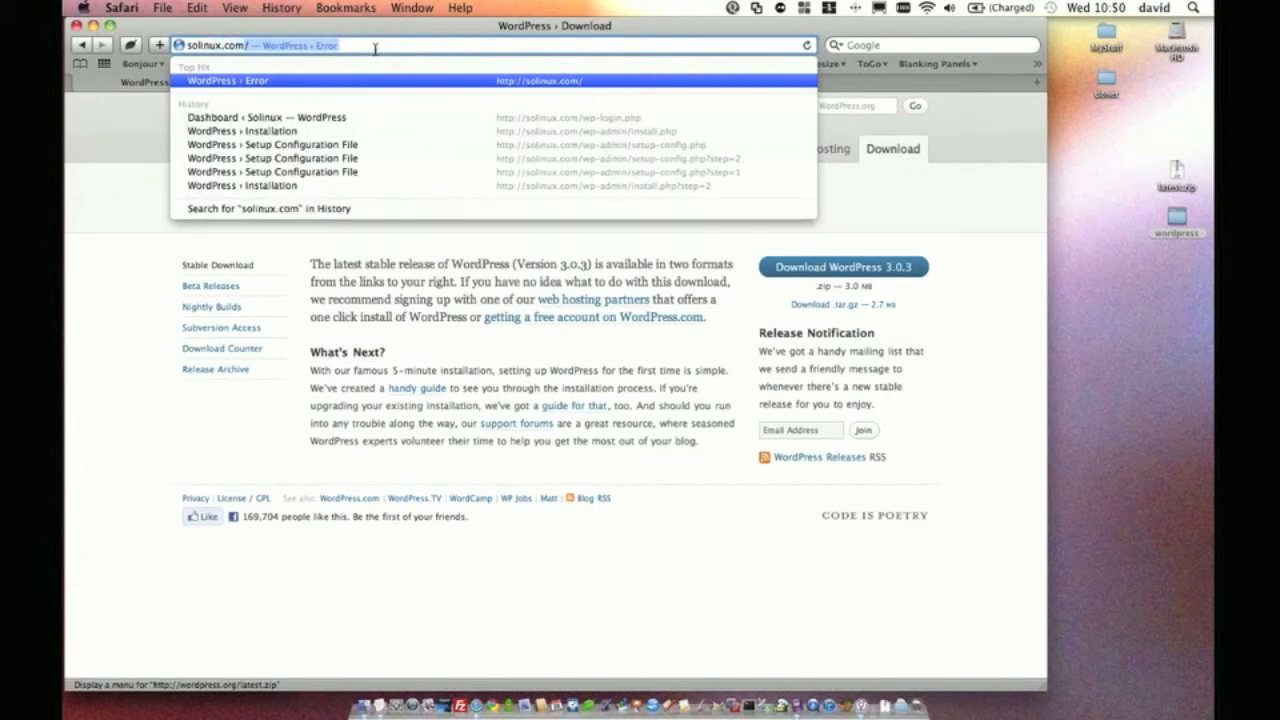
{"action": "key", "text": "Return"}
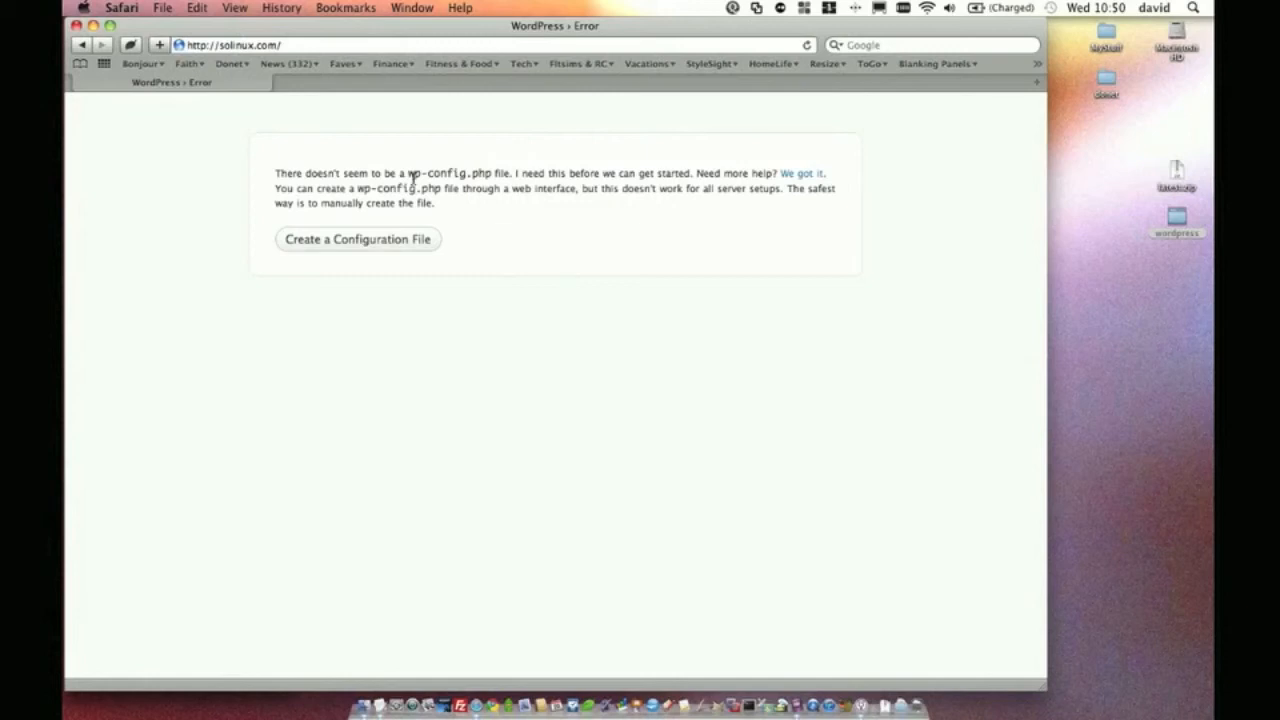
{"action": "left_click", "coordinate": [352, 242]}
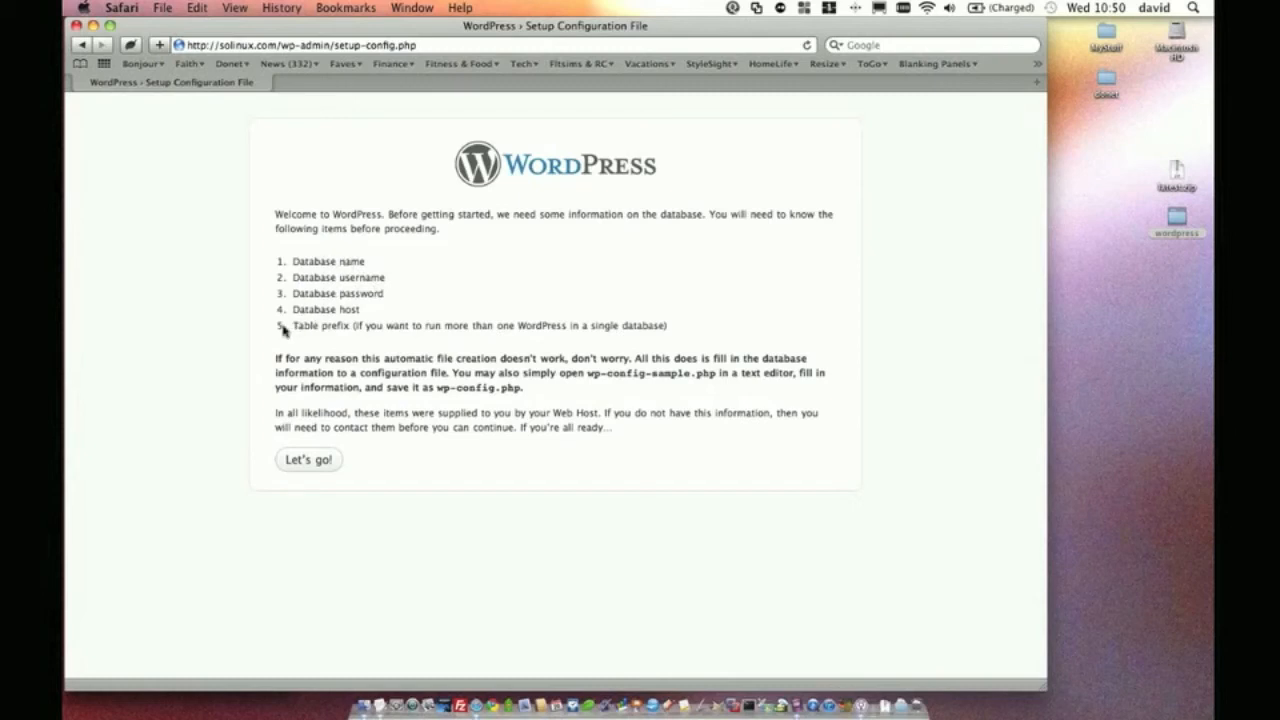
{"action": "left_click", "coordinate": [308, 460]}
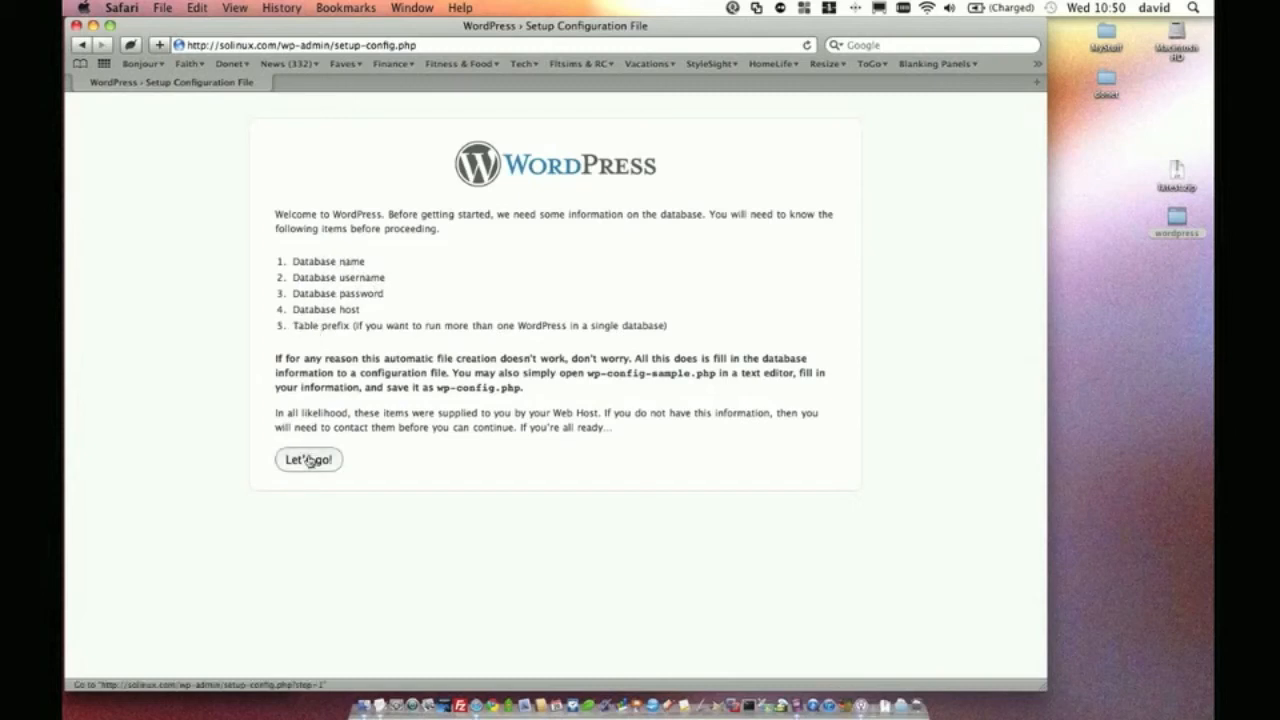
Submit database db1_solinux_com with its user name and password on host mysql.donet.com
{"action": "left_click", "coordinate": [446, 257]}
{"action": "double_click", "coordinate": [446, 257]}
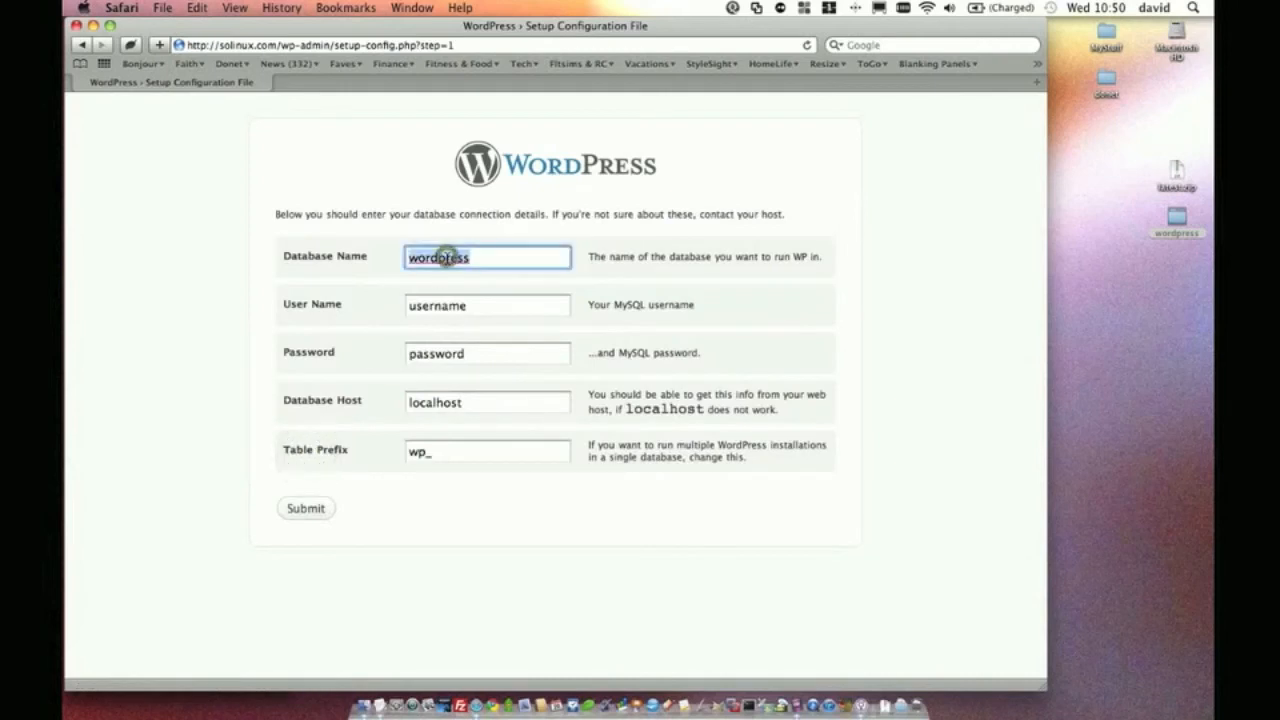
{"action": "type", "text": "db"}
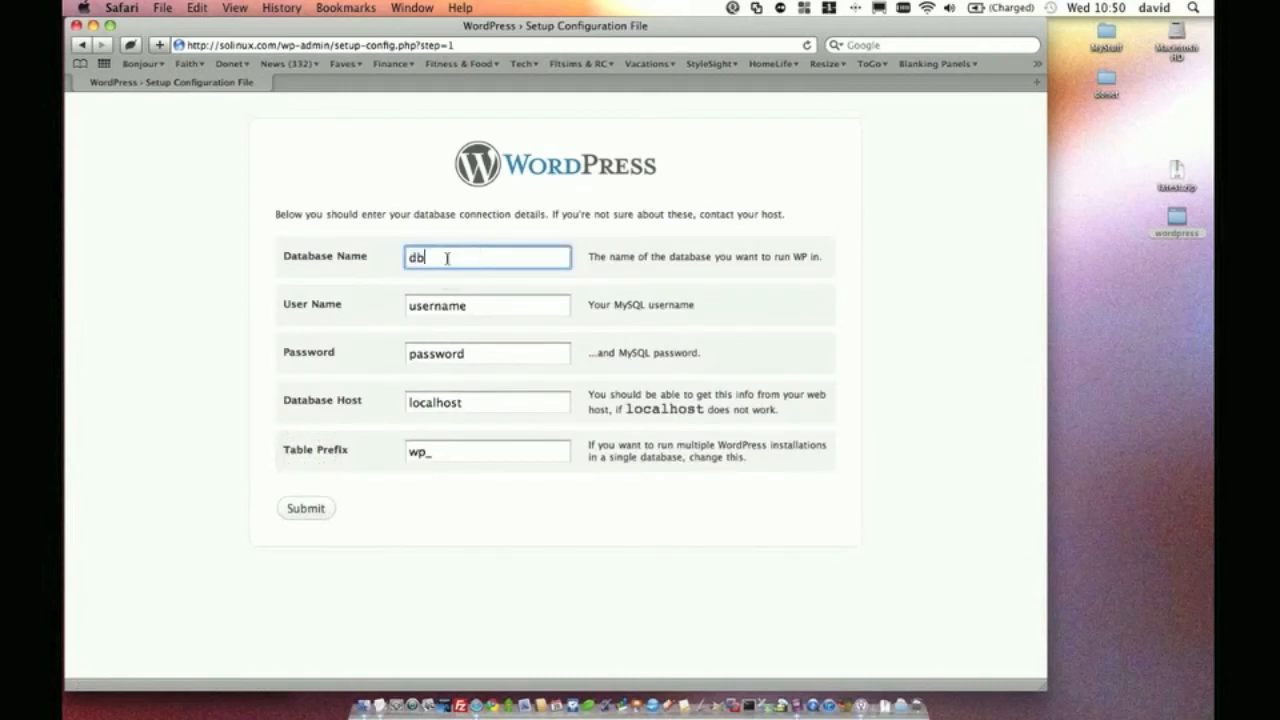
{"action": "type", "text": "1_solinux_com"}
{"action": "key", "text": "Tab"}
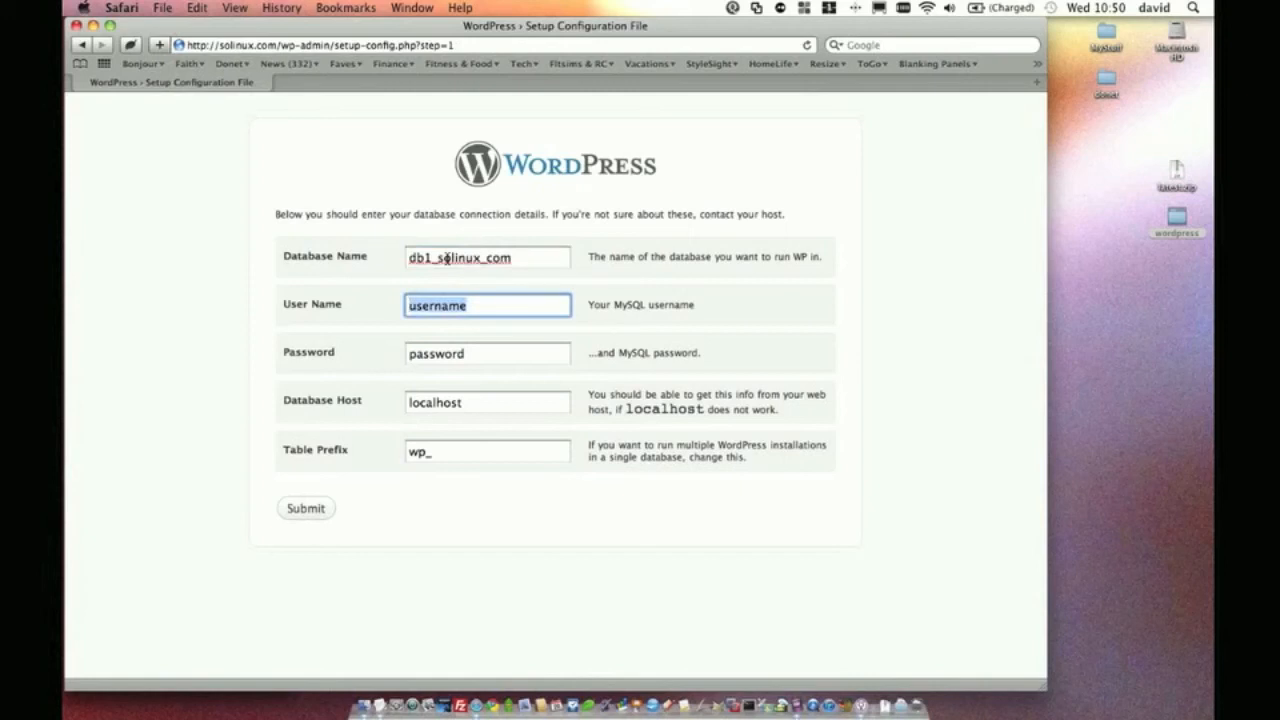
{"action": "type", "text": "solinuxcom"}
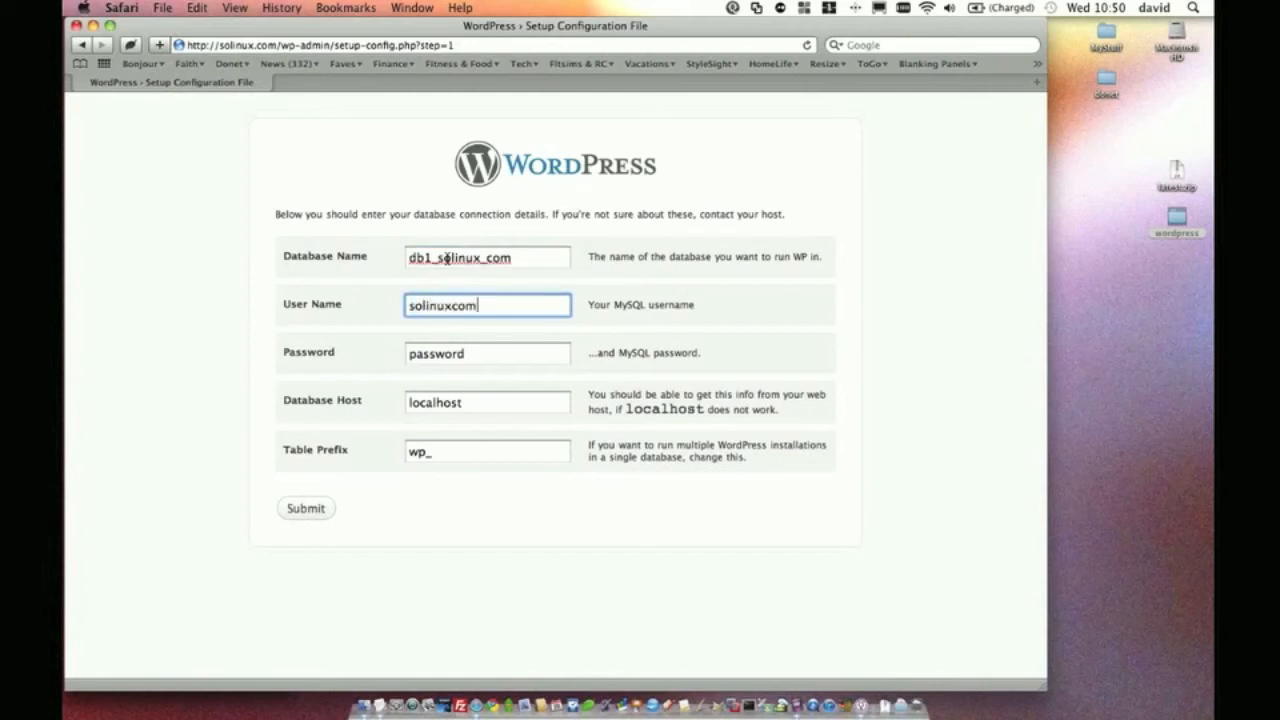
{"action": "key", "text": "Tab"}
{"action": "type", "text": "testing"}
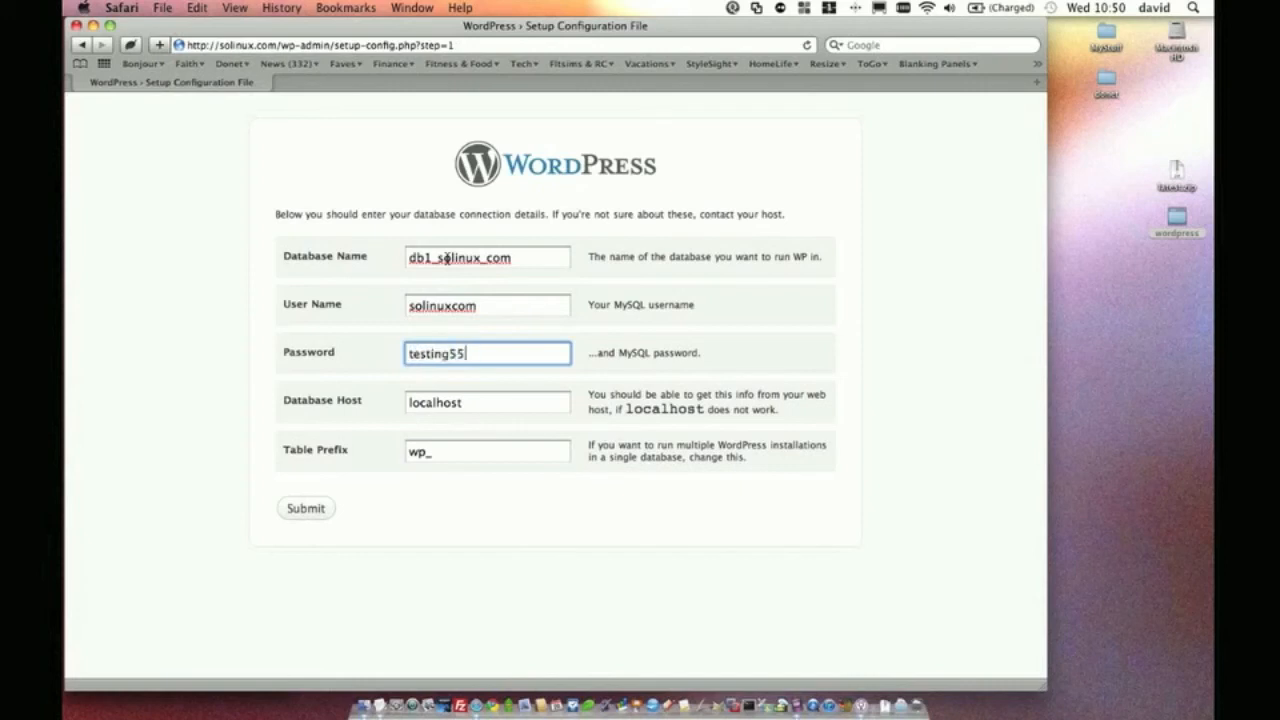
{"action": "key", "text": "Tab"}
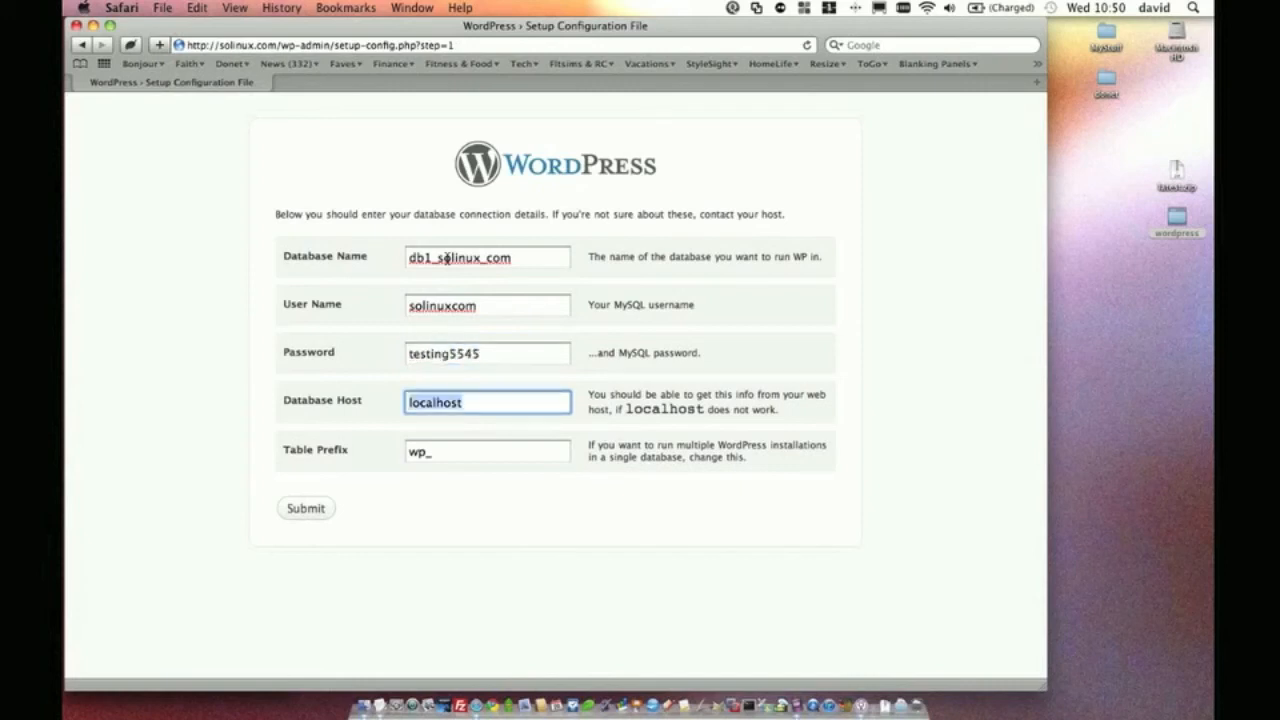
{"action": "type", "text": "mysql.donet.com"}
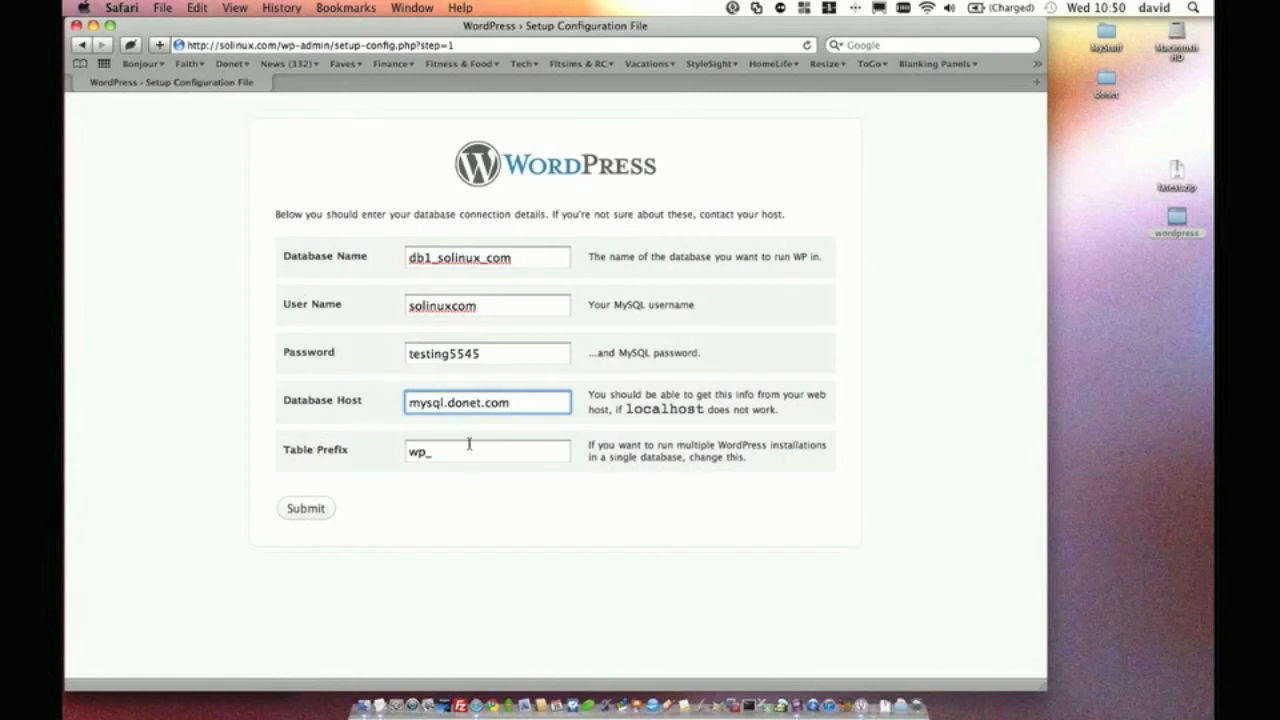
{"action": "left_click", "coordinate": [305, 508]}
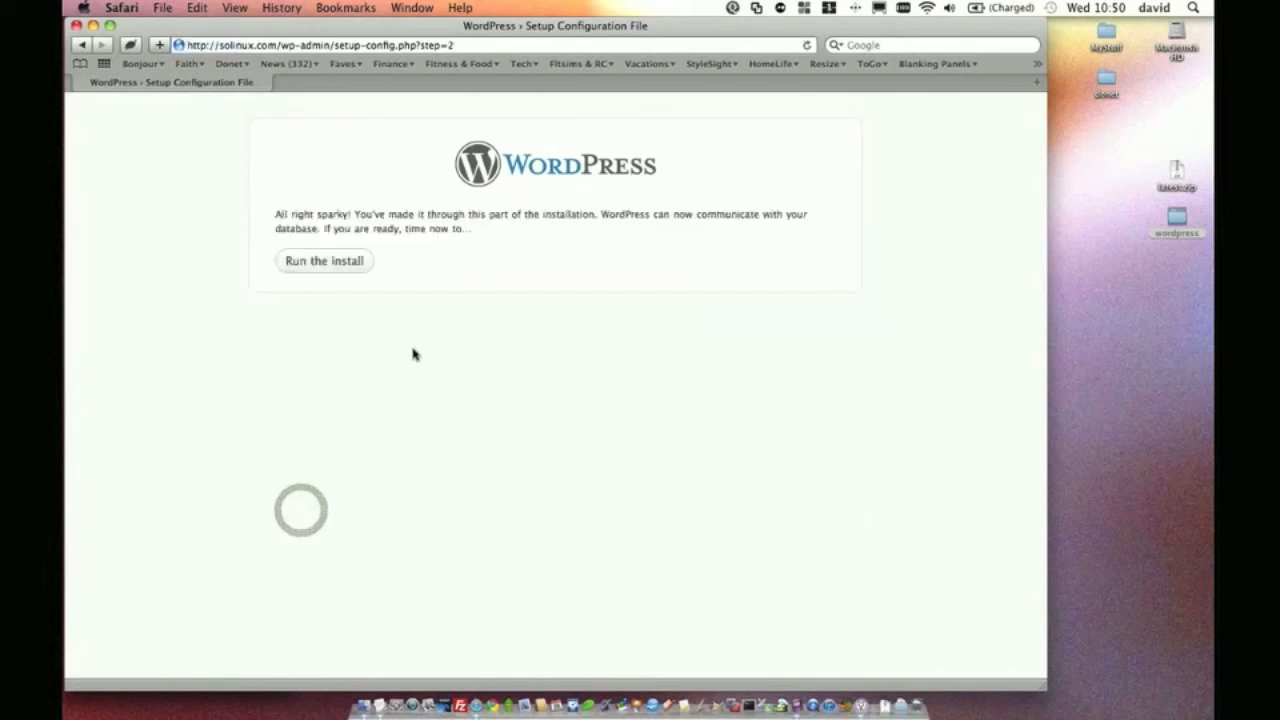
Run the install, title the site 'Solinux Test Web Site', keep admin, and enter the password twice
{"action": "left_click", "coordinate": [324, 260]}
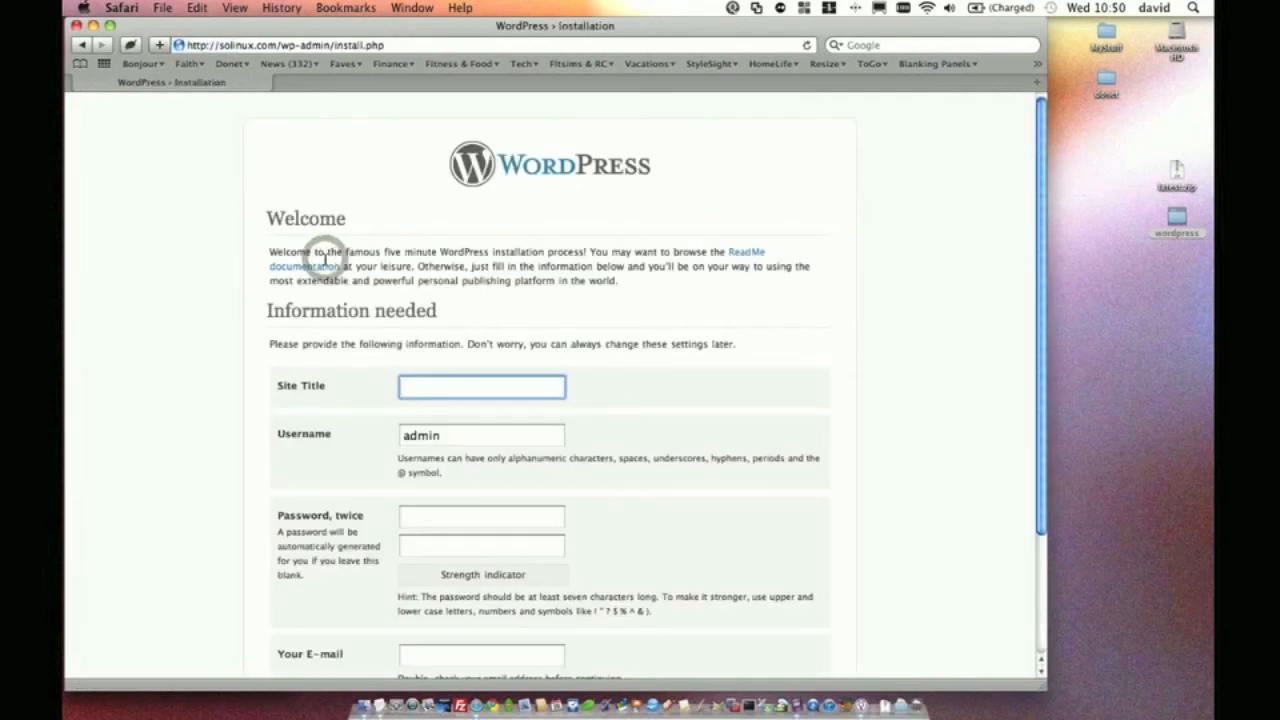
{"action": "type", "text": "Solinux Test Web Site"}
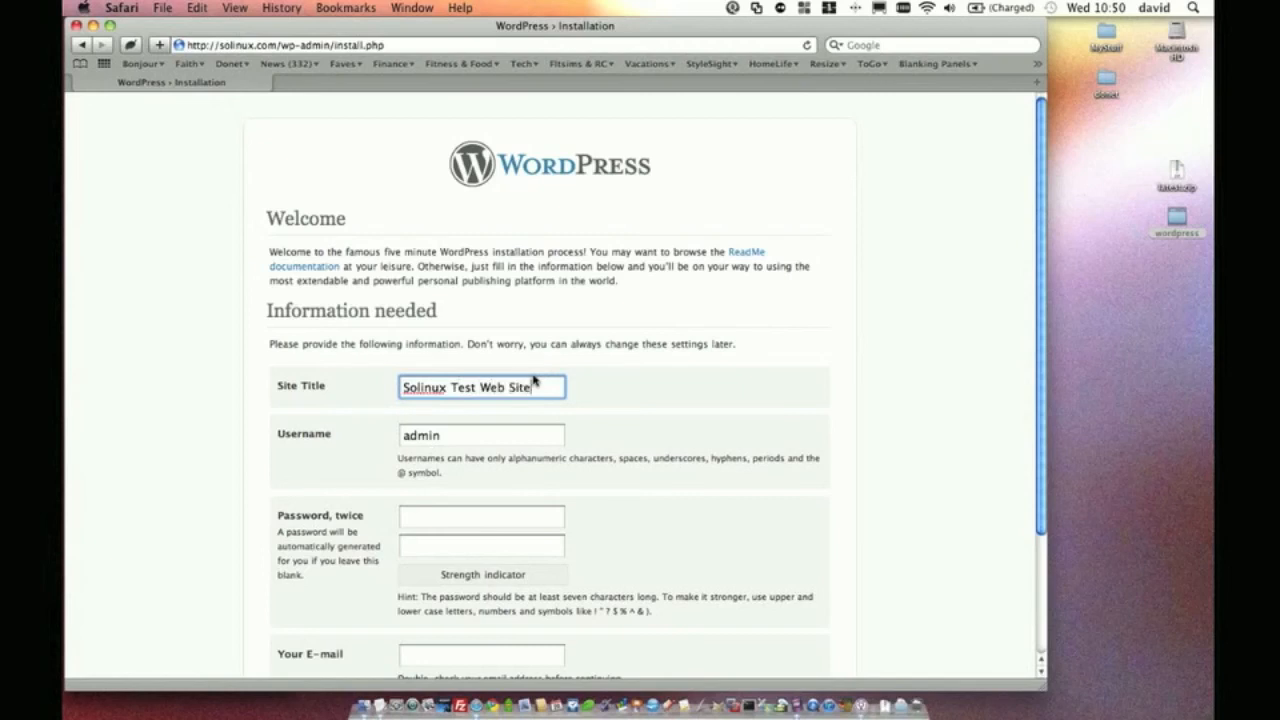
{"action": "key", "text": "Tab"}
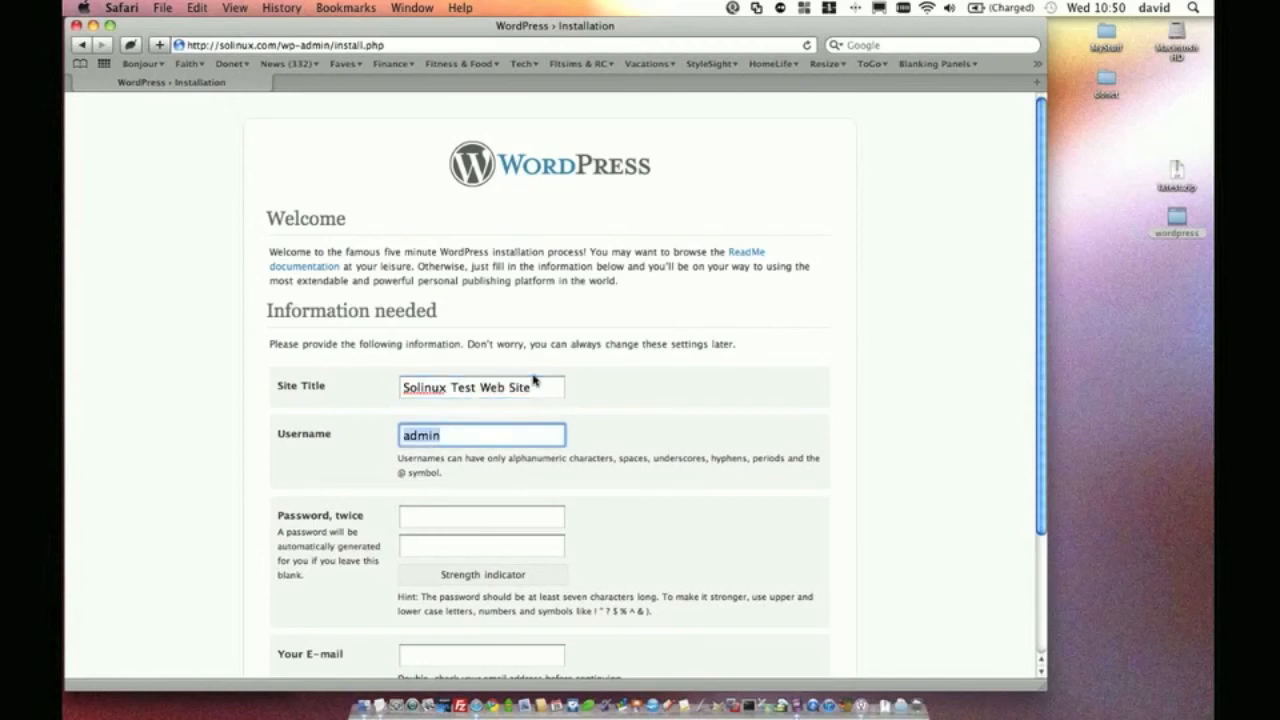
{"action": "left_click", "coordinate": [470, 518]}
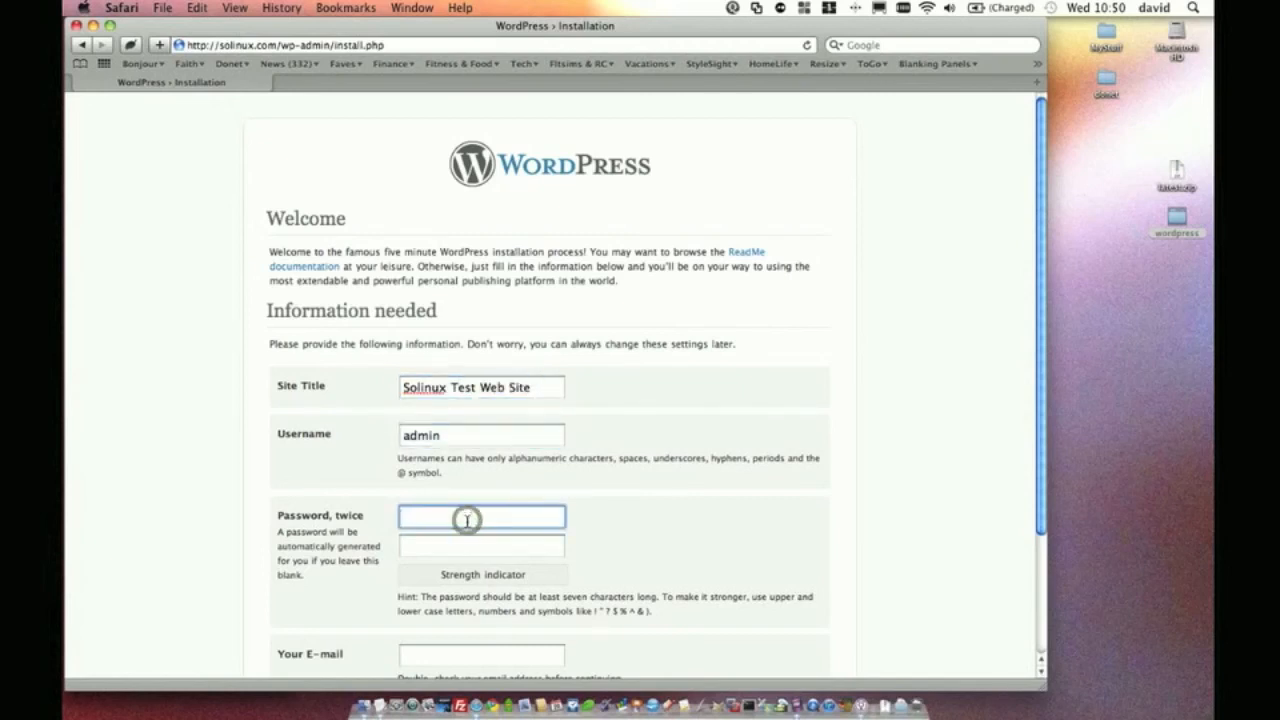
{"action": "type", "text": "password123"}
{"action": "key", "text": "Tab"}
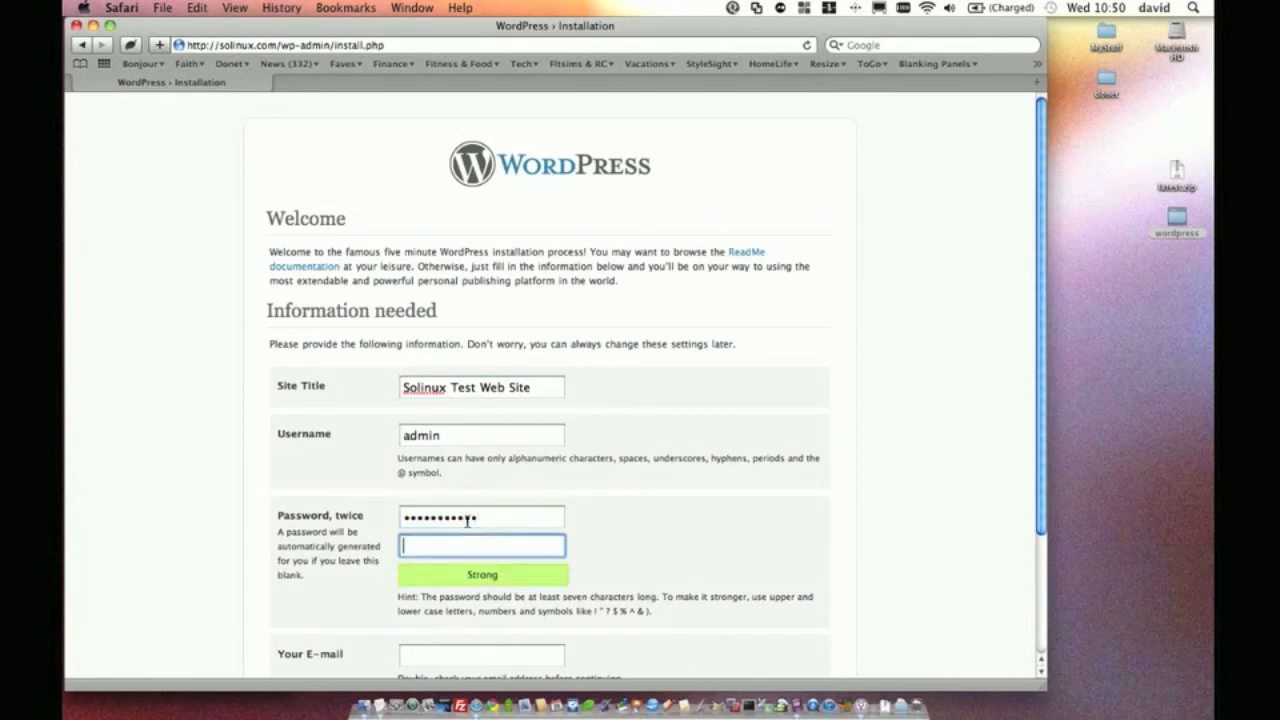
{"action": "type", "text": "password12"}
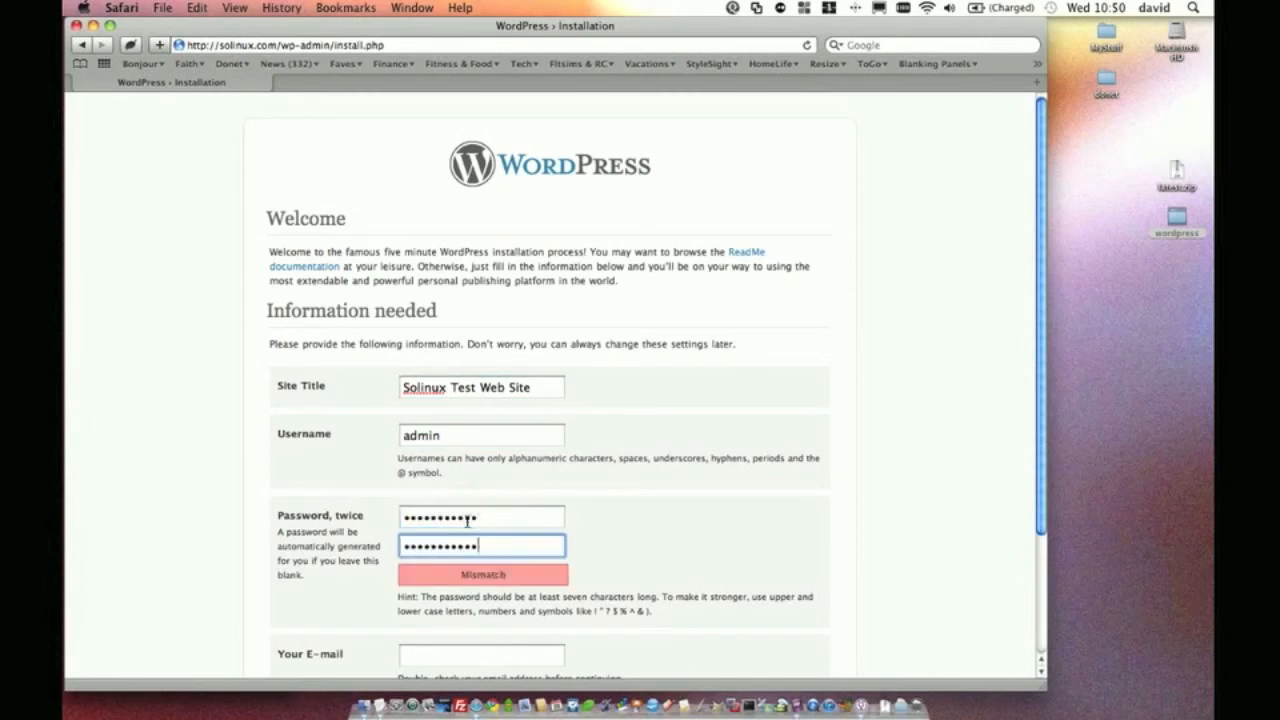
{"action": "type", "text": "3"}
Fill in the admin e-mail address and submit the install form
{"action": "scroll", "coordinate": [795, 490], "scroll_direction": "down", "scroll_amount": 3}
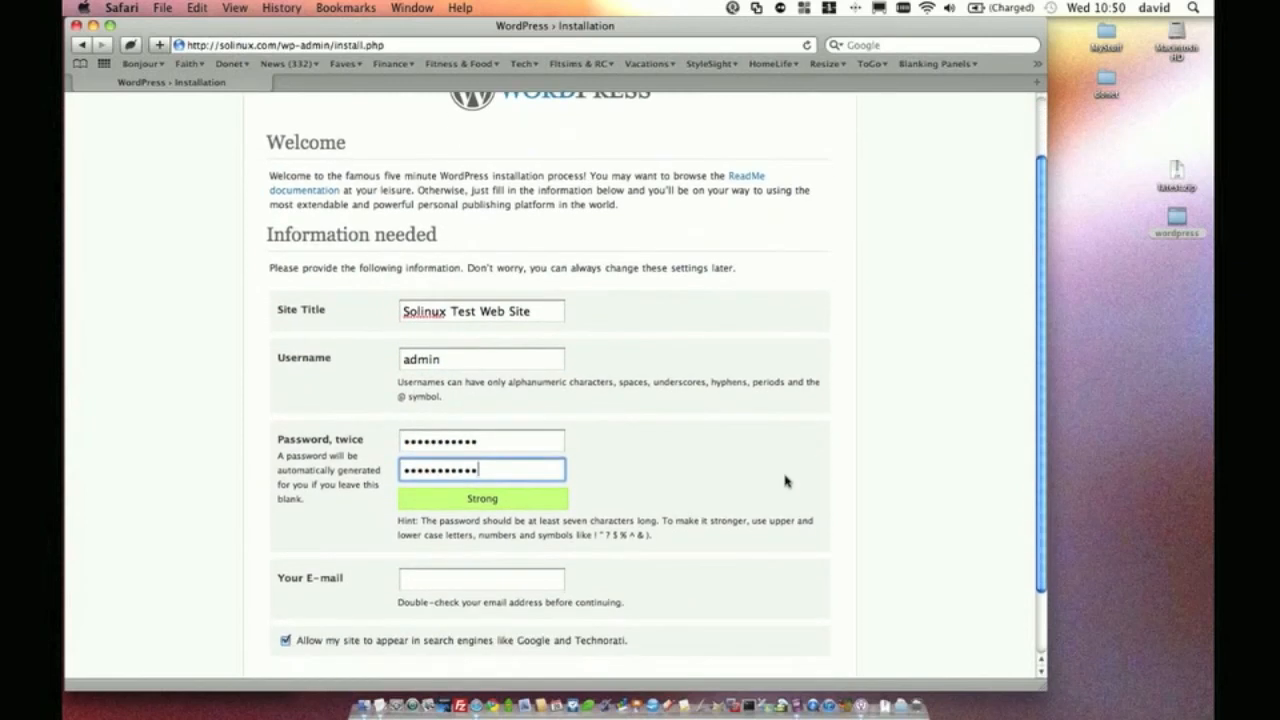
{"action": "scroll", "coordinate": [538, 380], "scroll_direction": "up", "scroll_amount": 3}
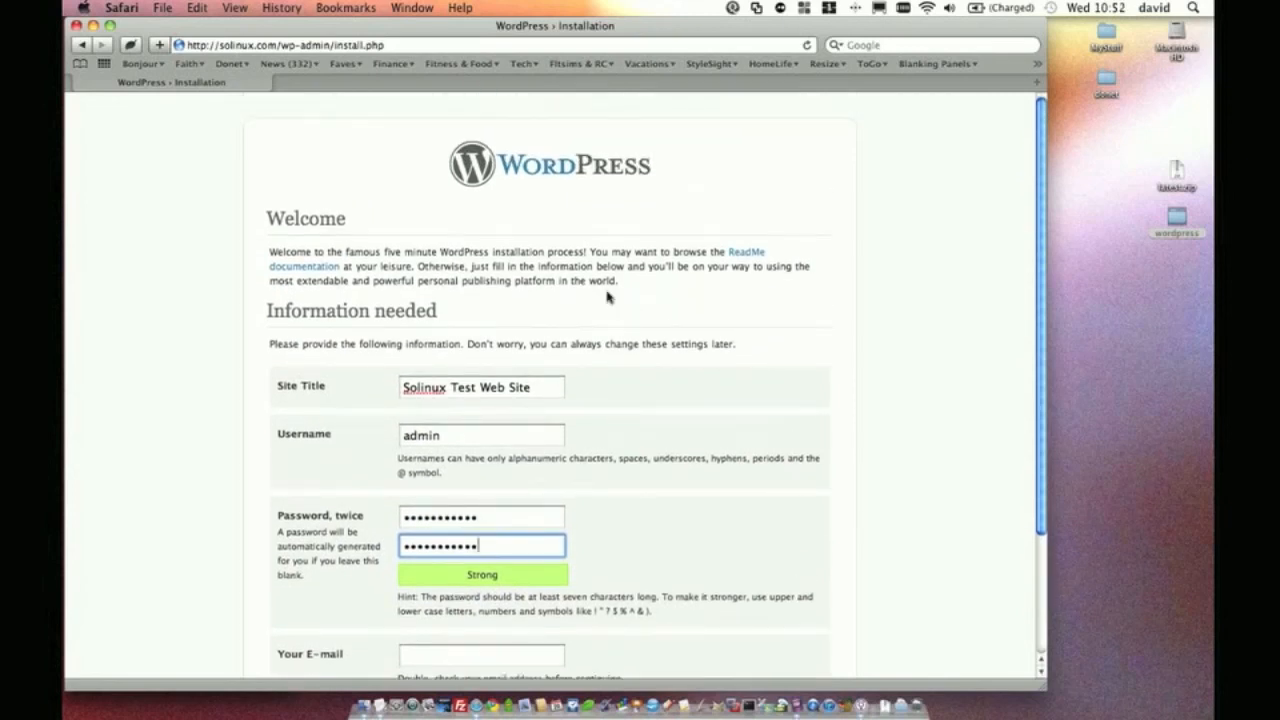
{"action": "scroll", "coordinate": [600, 280], "scroll_direction": "down", "scroll_amount": 2}
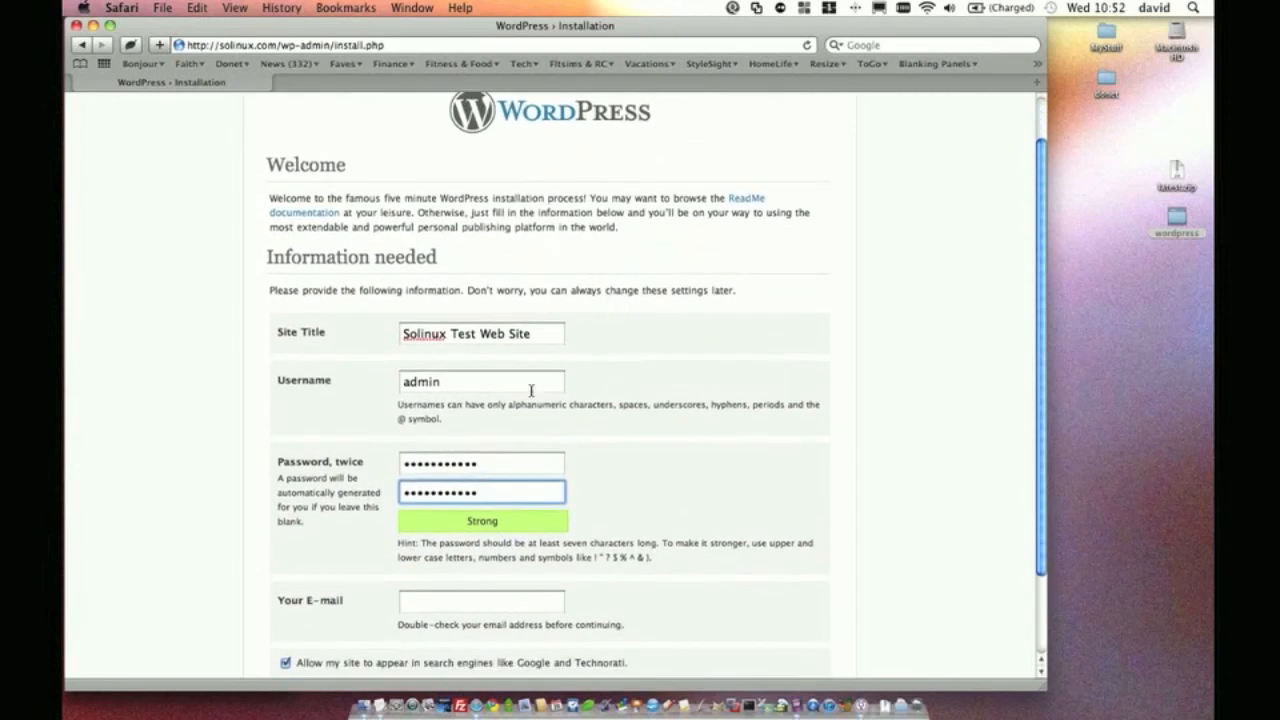
{"action": "scroll", "coordinate": [540, 410], "scroll_direction": "down", "scroll_amount": 3}
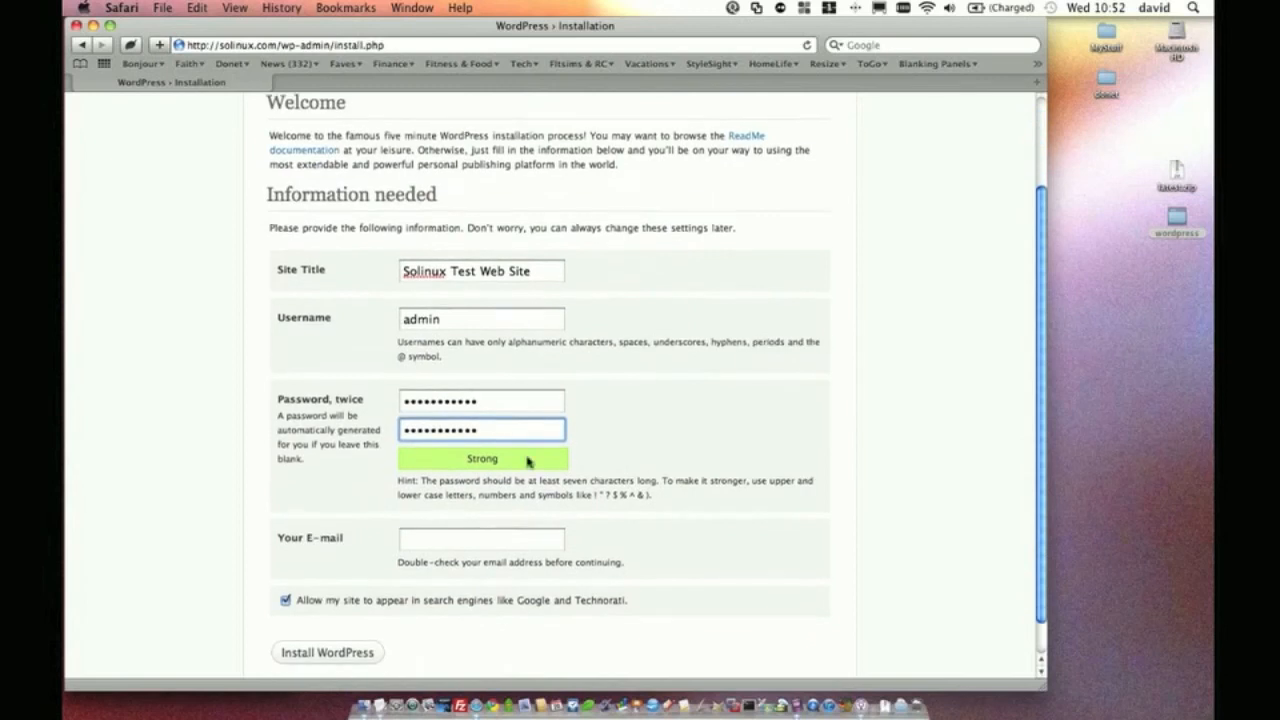
{"action": "left_click", "coordinate": [495, 535]}
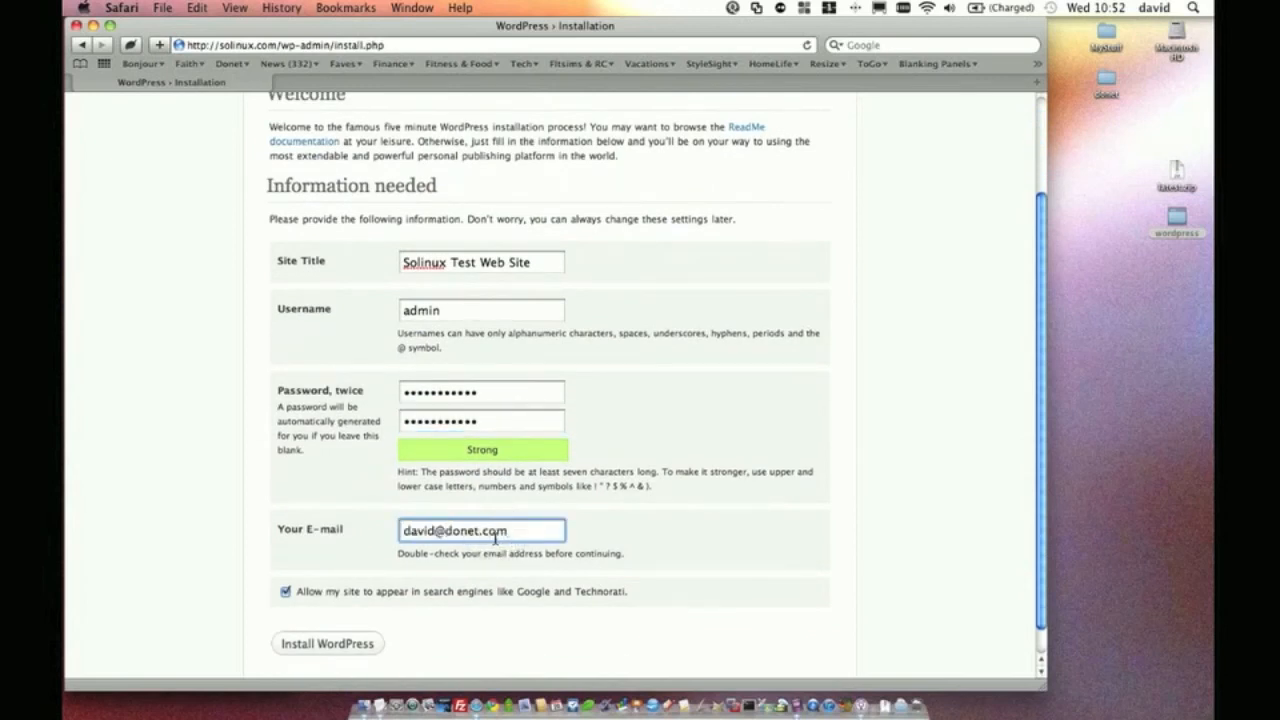
{"action": "key", "text": "Return"}
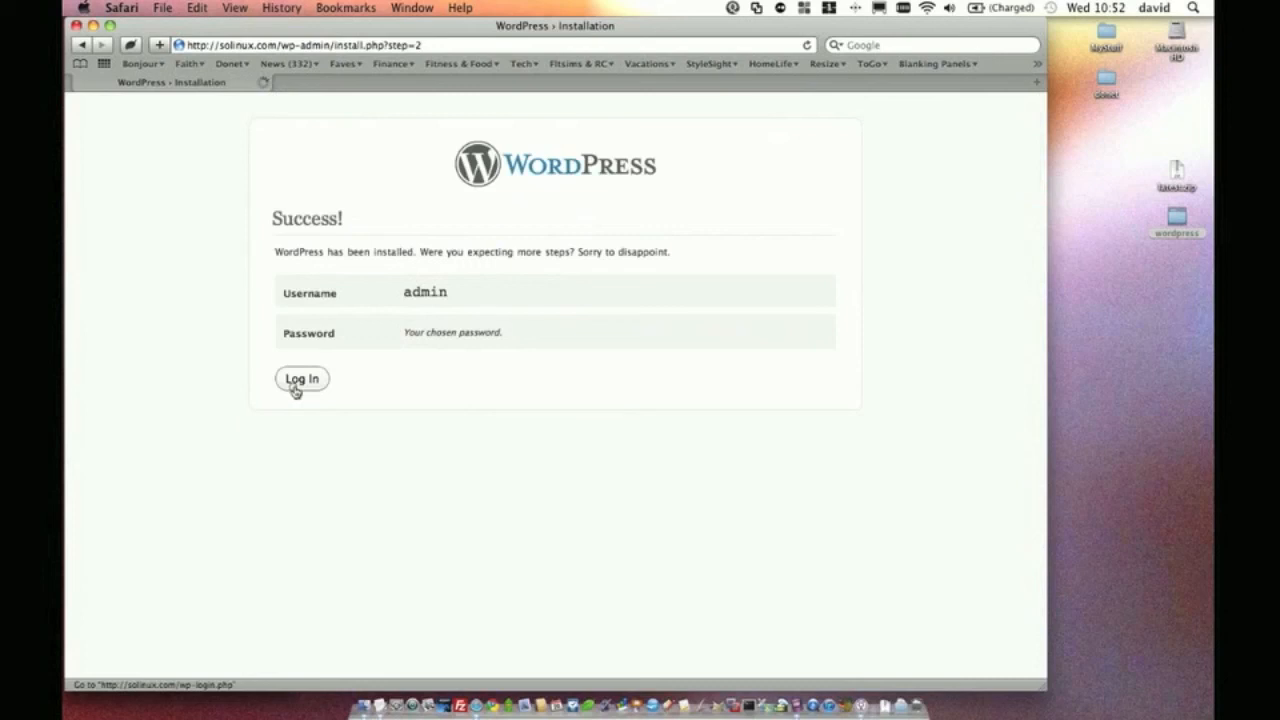
Log in as admin with Remember Me checked, then view the front page's Hello world! post
{"action": "left_click", "coordinate": [298, 382]}
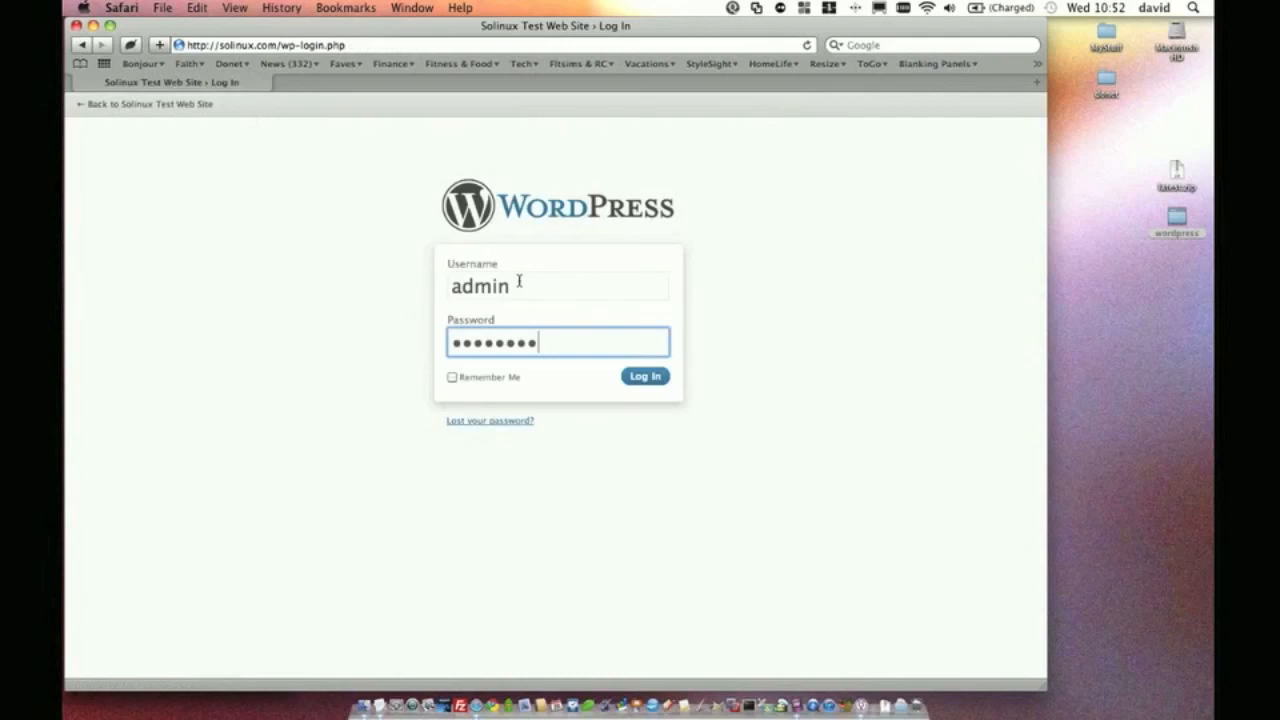
{"action": "left_click", "coordinate": [452, 377]}
{"action": "left_click", "coordinate": [645, 377]}
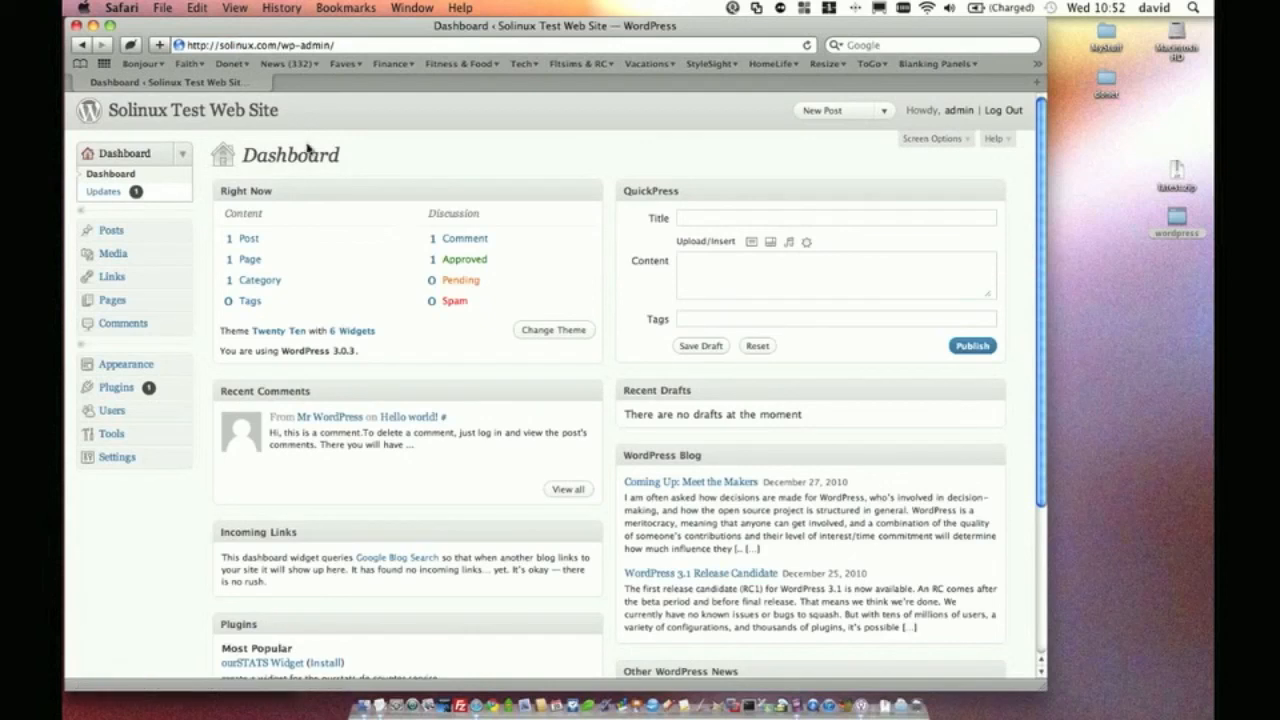
{"action": "mouse_move", "coordinate": [370, 412]}
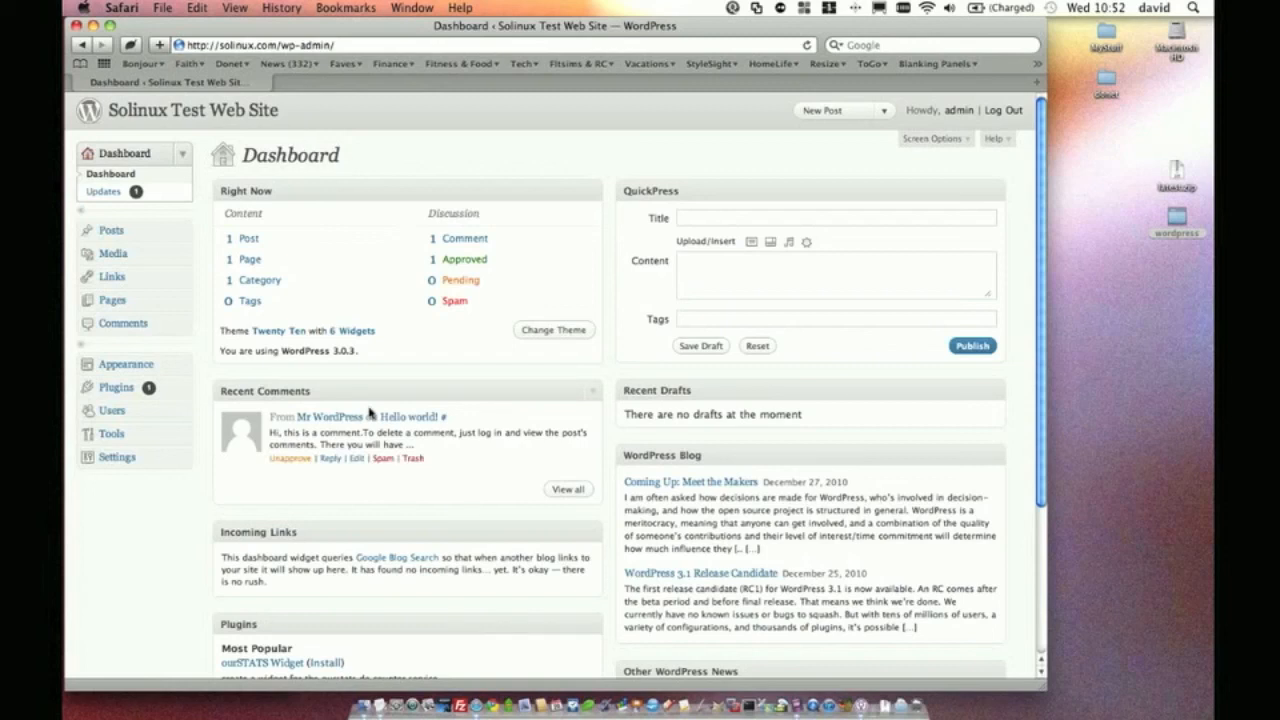
{"action": "left_click", "coordinate": [185, 112]}
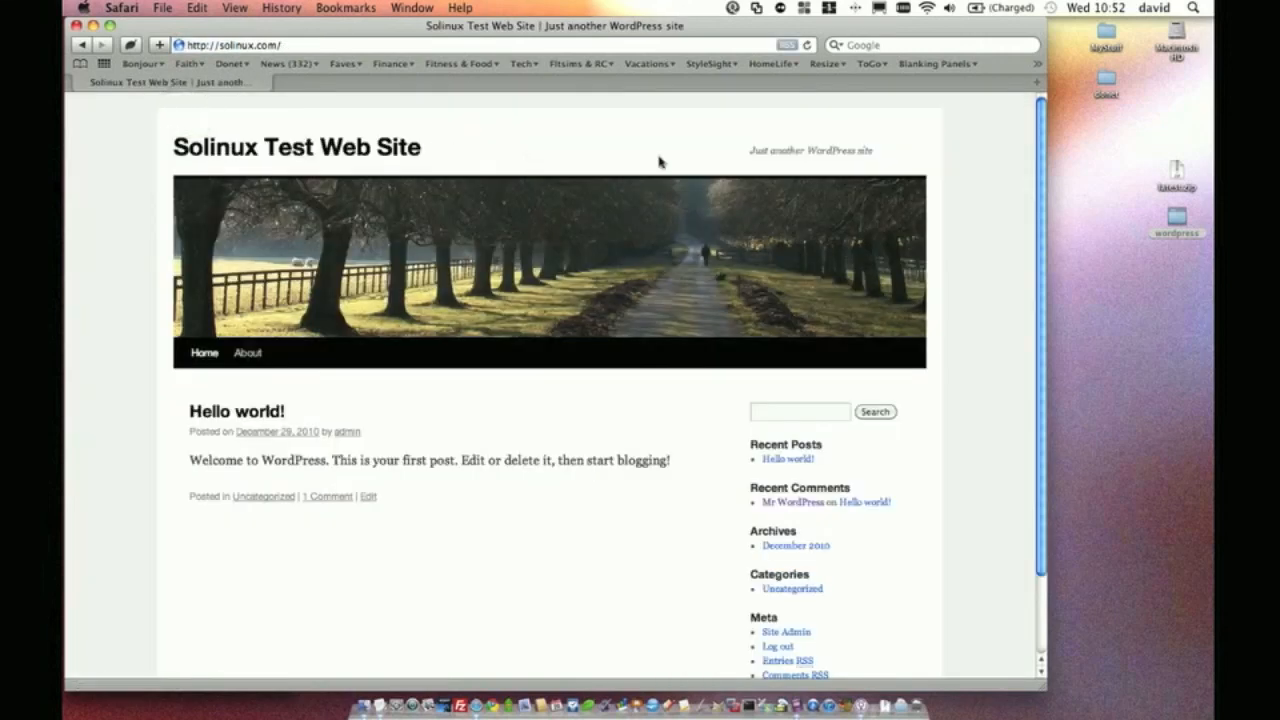
{"action": "scroll", "coordinate": [661, 203], "scroll_direction": "down", "scroll_amount": 2}
{"action": "scroll", "coordinate": [661, 203], "scroll_direction": "down", "scroll_amount": 2}
{"action": "scroll", "coordinate": [656, 222], "scroll_direction": "up", "scroll_amount": 3}
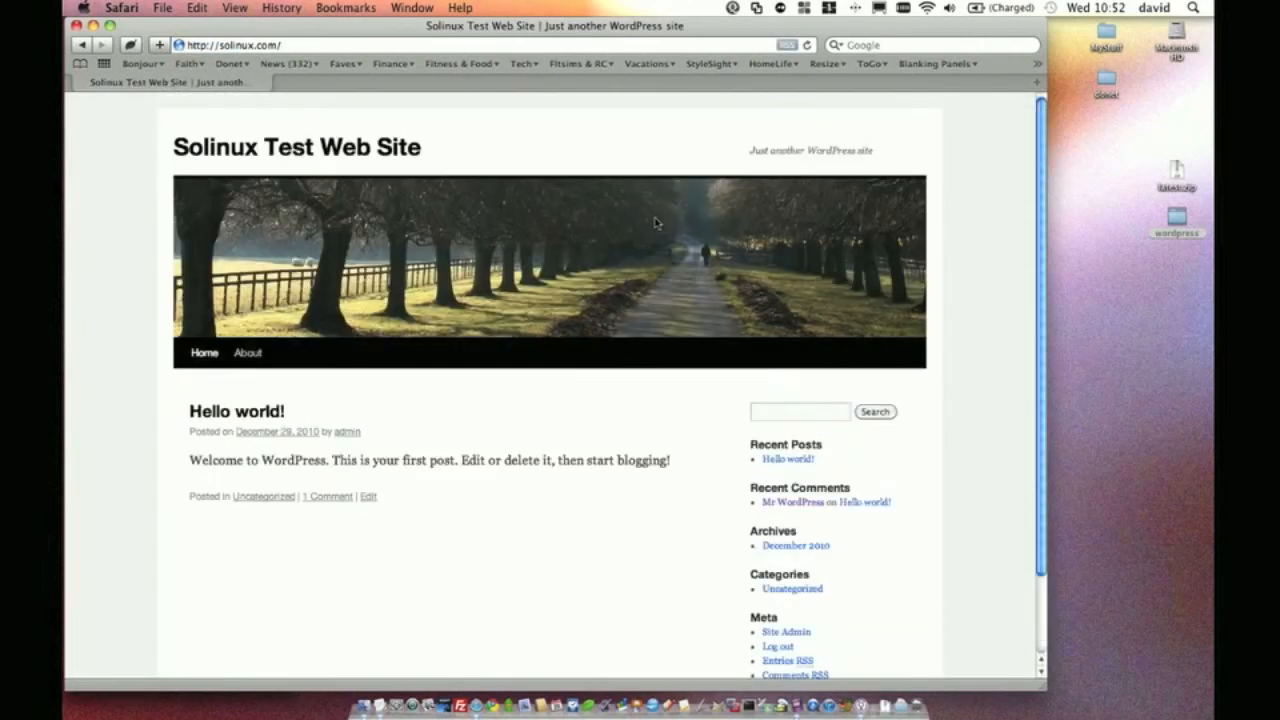